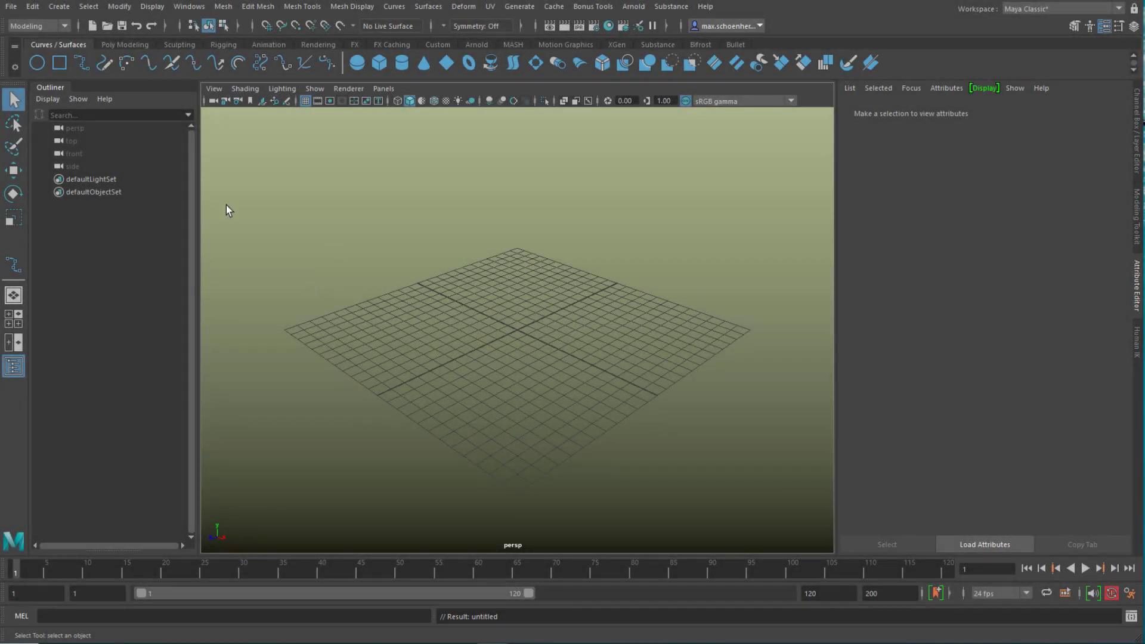
Draw a wavy nine-span EP profile curve, curve1, in the maximized side view, then return to perspective.
left_click(83, 63)
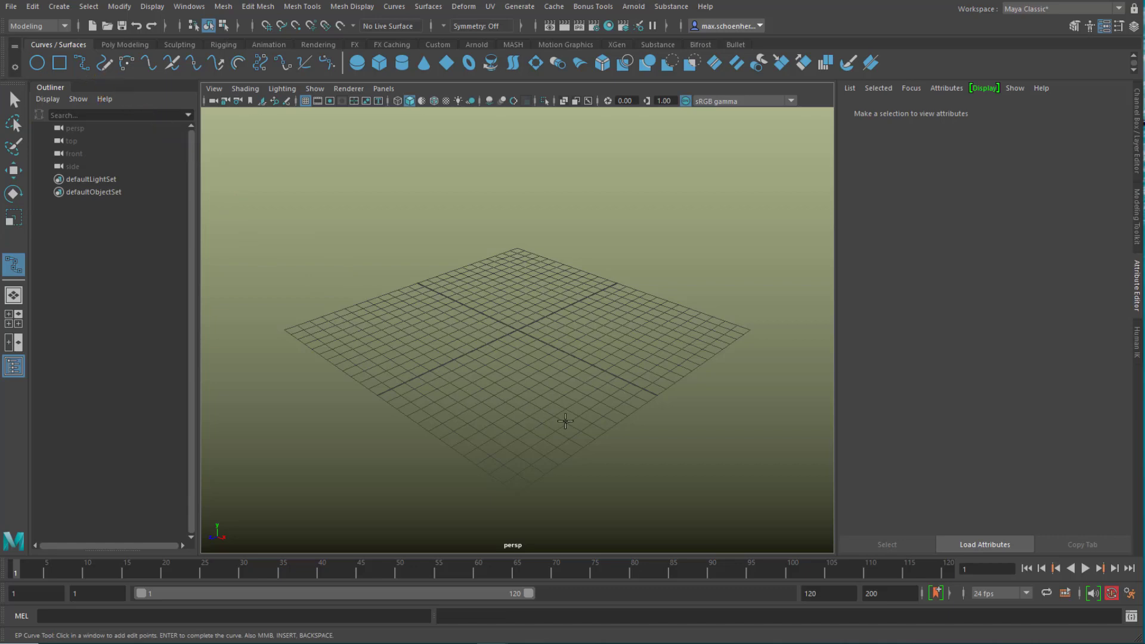
key("space")
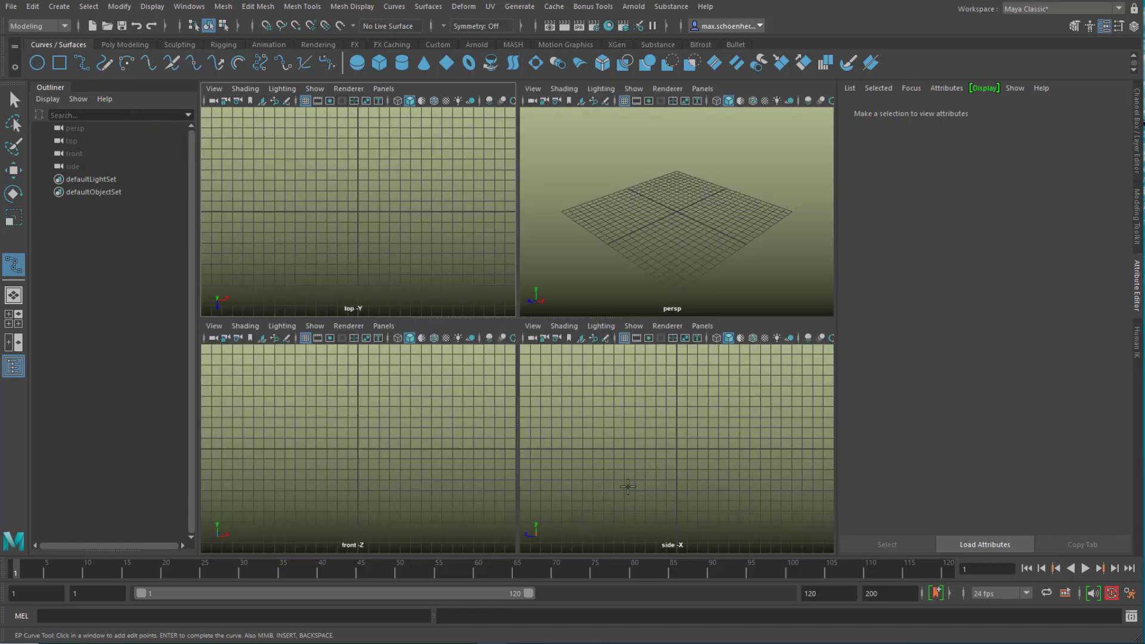
key("space")
left_click(457, 430)
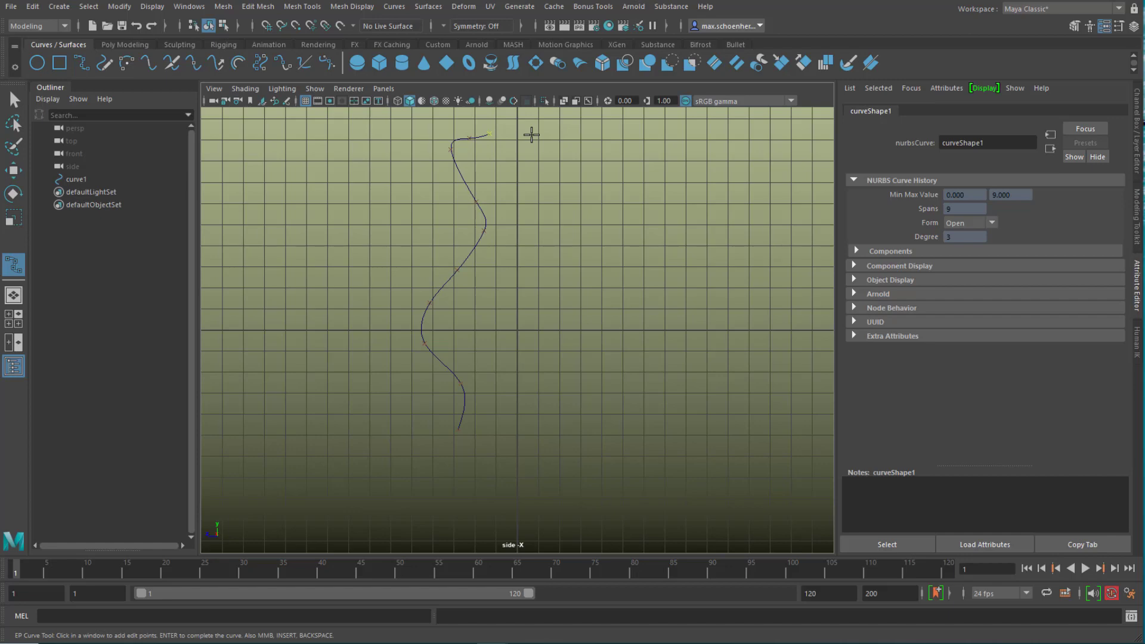
key("q")
key("space")
key("space")
left_click_drag(563, 481, 547, 463, "alt")
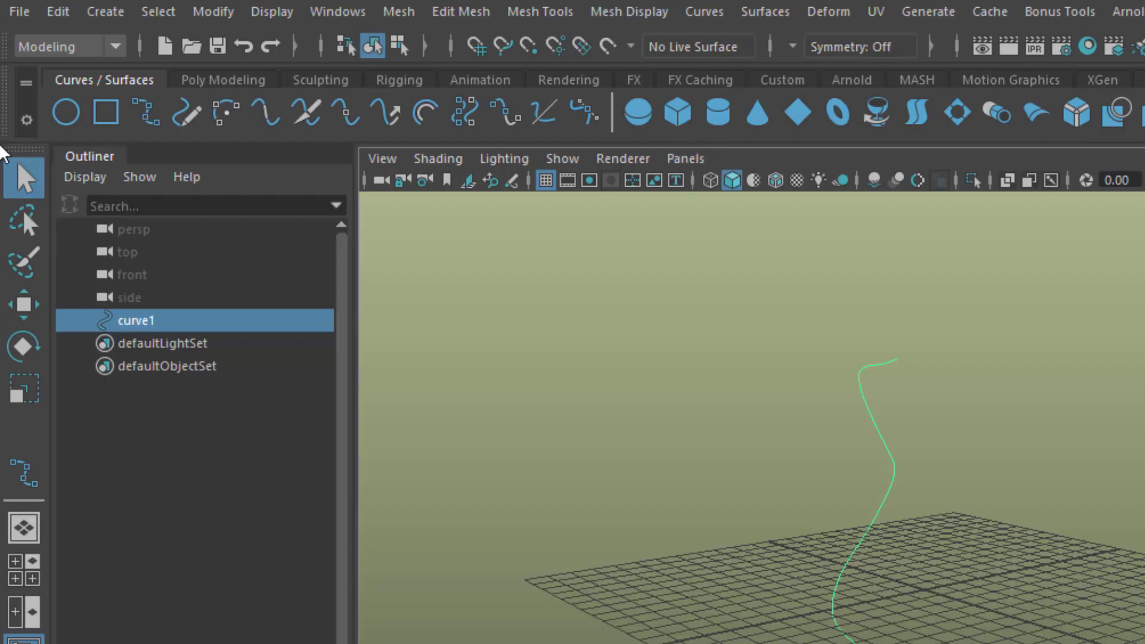
Revolve curve1 into revolvedSurface1, a 360°, 8-section vase surface, via Surfaces > Revolve.
left_click(115, 47)
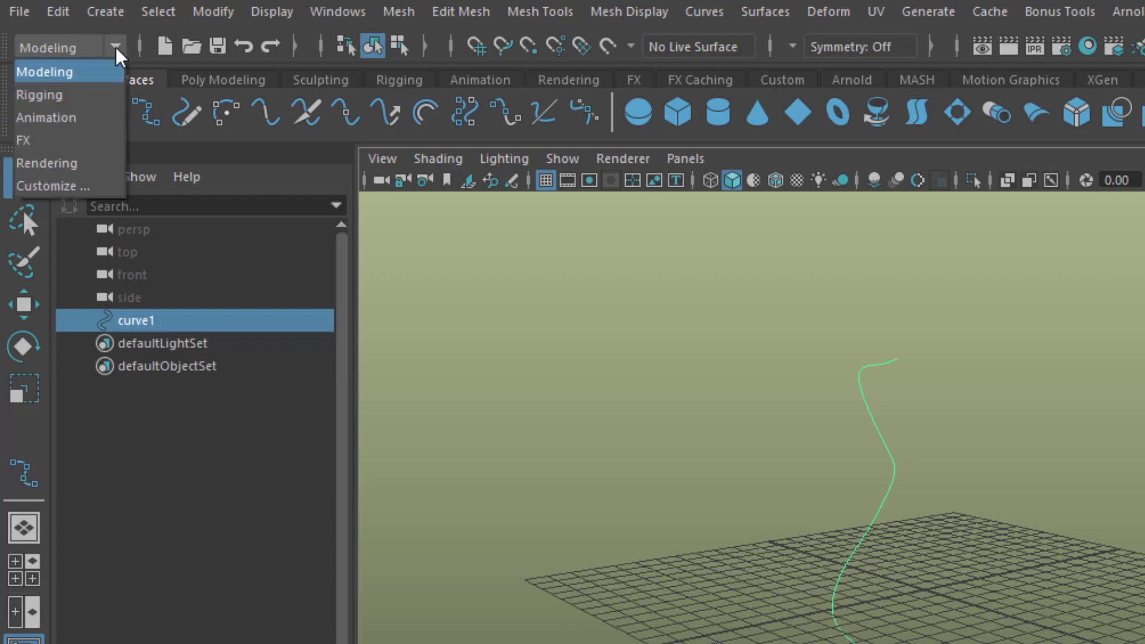
left_click(36, 74)
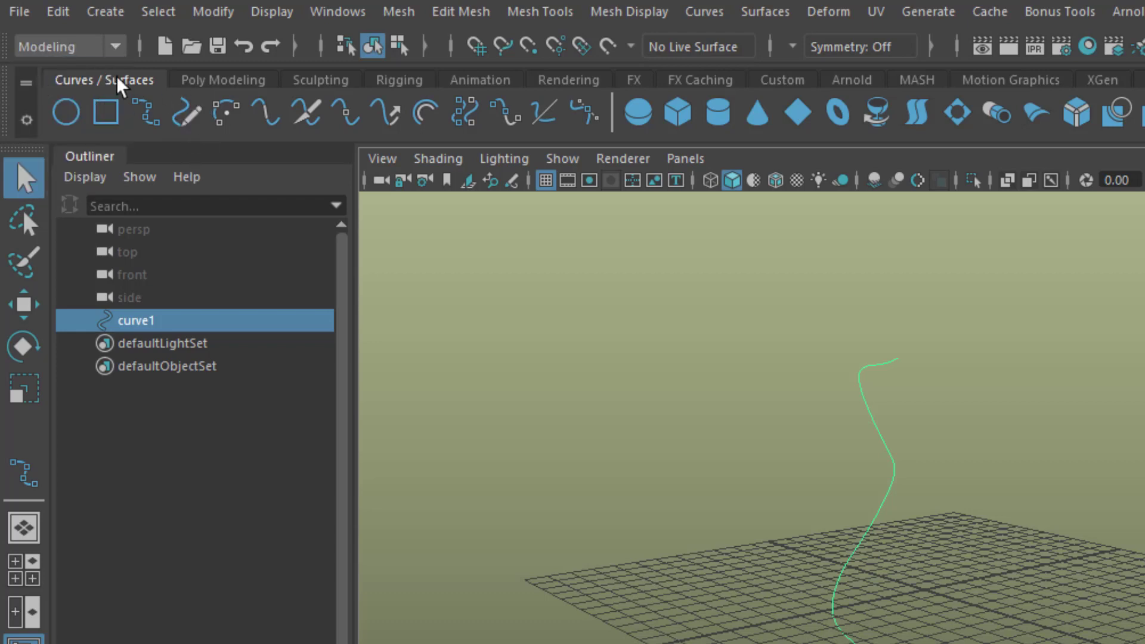
left_click(249, 83)
left_click(123, 85)
left_click(782, 20)
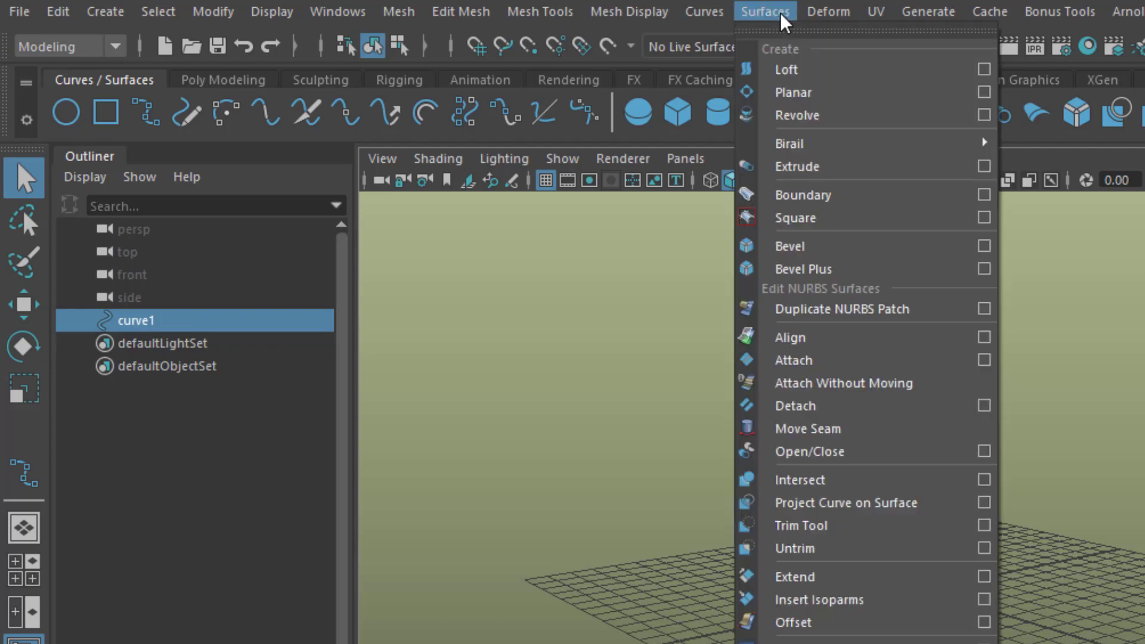
left_click(797, 115)
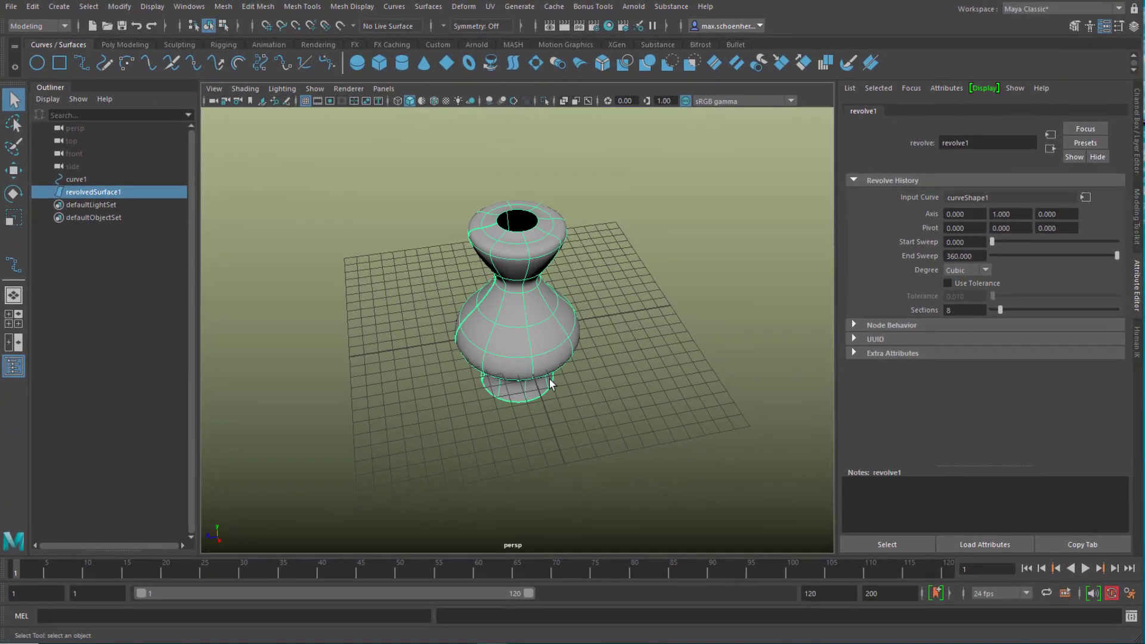
Add a nonlinear bend deformer, bend1, to the vase surface.
left_click_drag(549, 381, 554, 307, "alt")
left_click(462, 8)
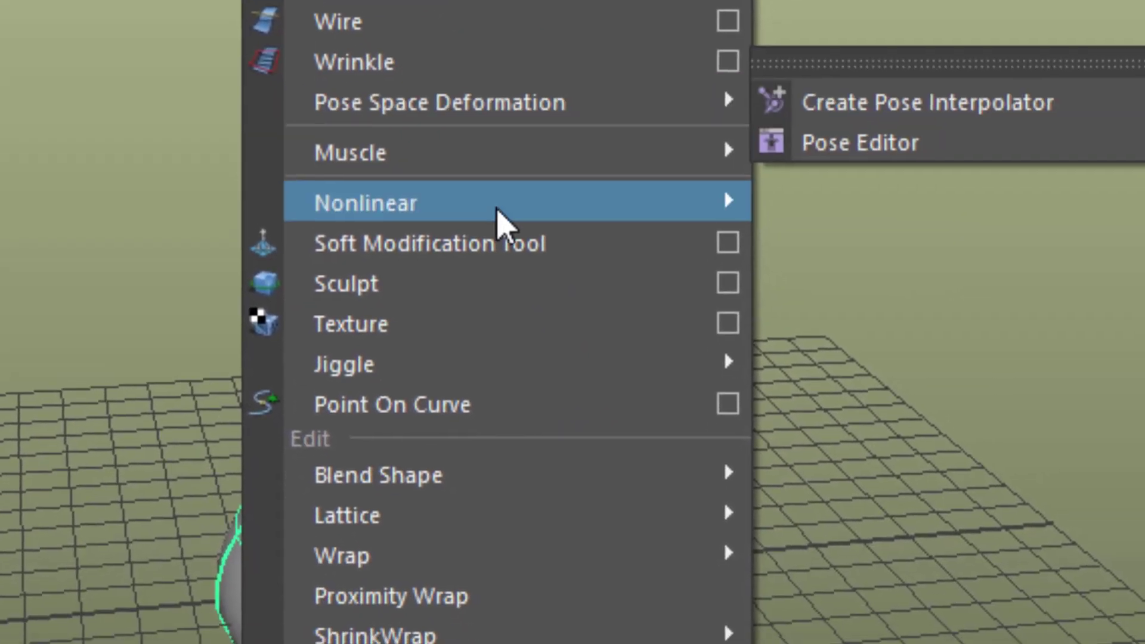
mouse_move(498, 208)
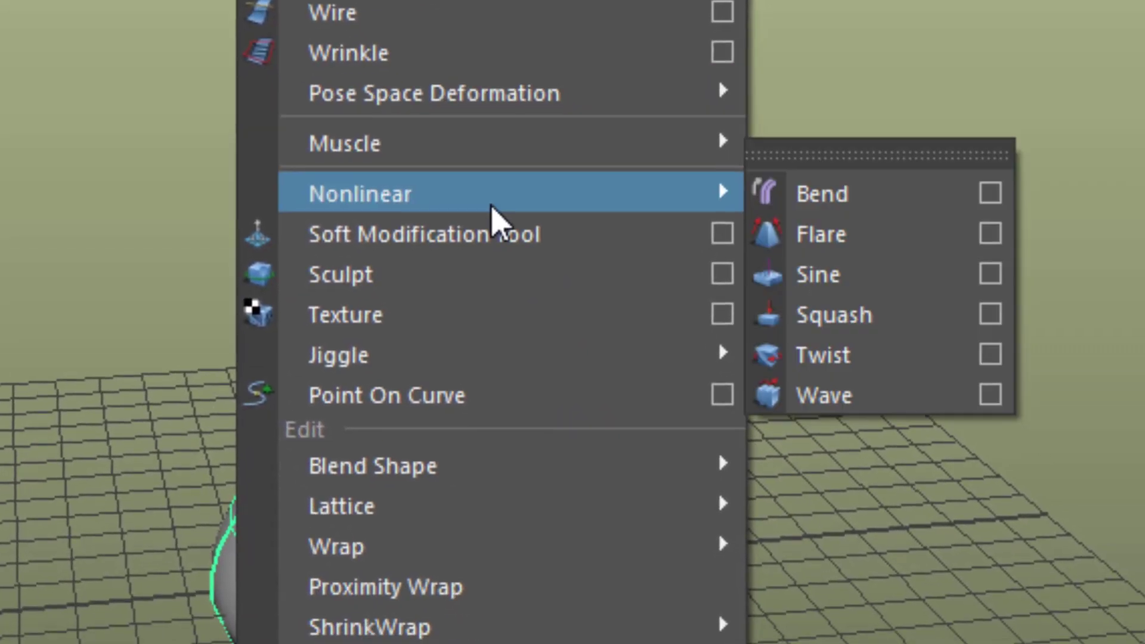
left_click(825, 236)
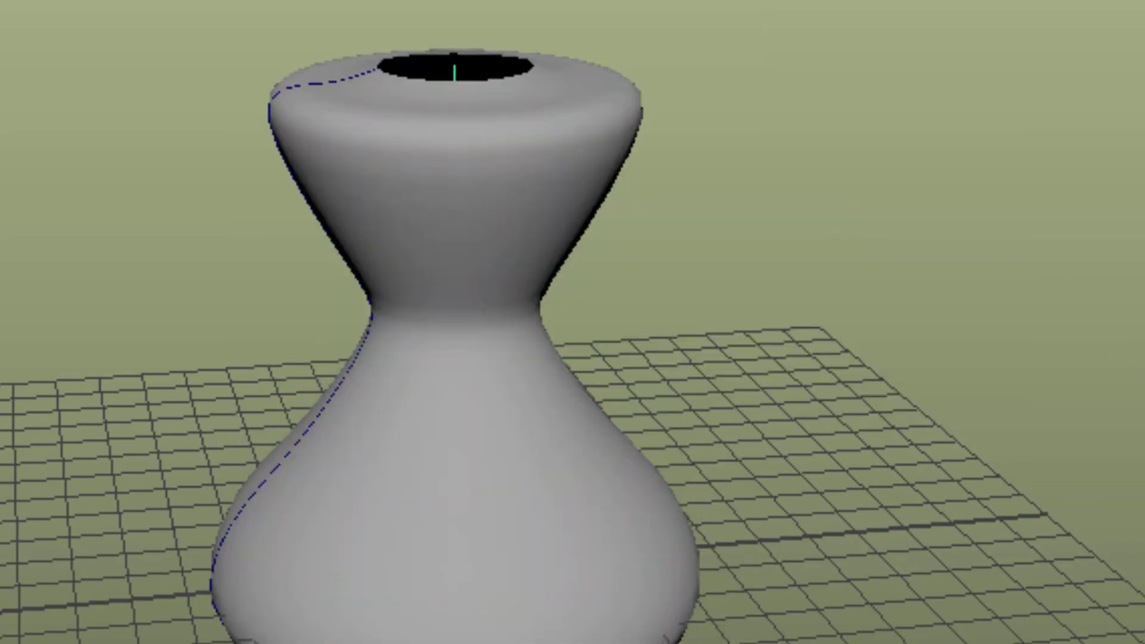
Set bend1's curvature to 70.515 and orbit around the bent vase.
left_click_drag(876, 528, 519, 503, "alt")
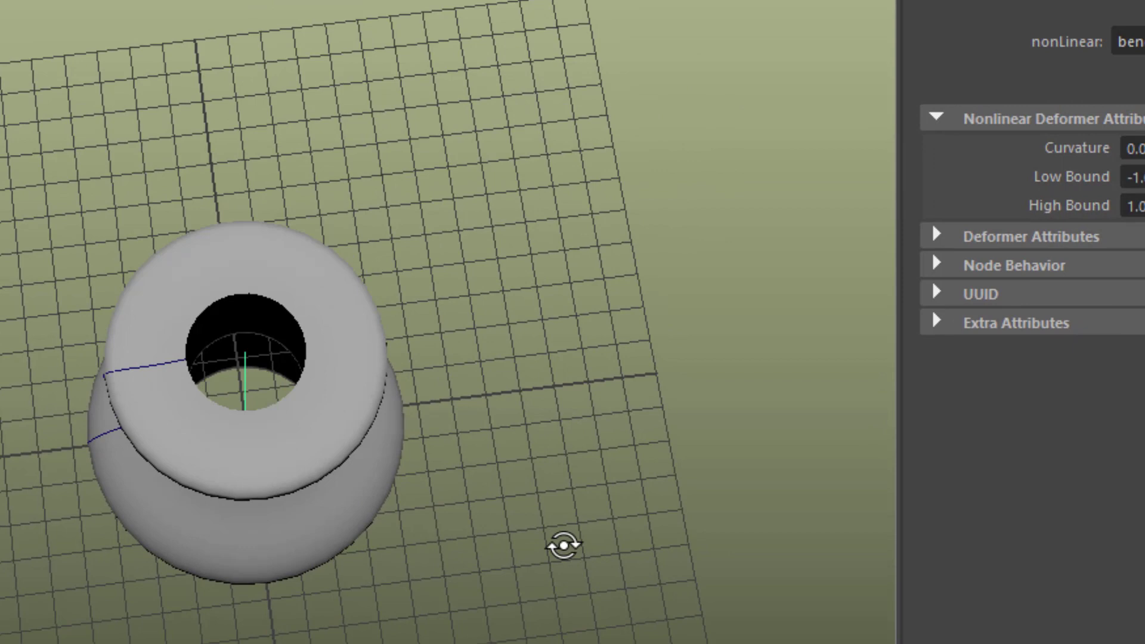
left_click_drag(564, 546, 953, 410, "alt")
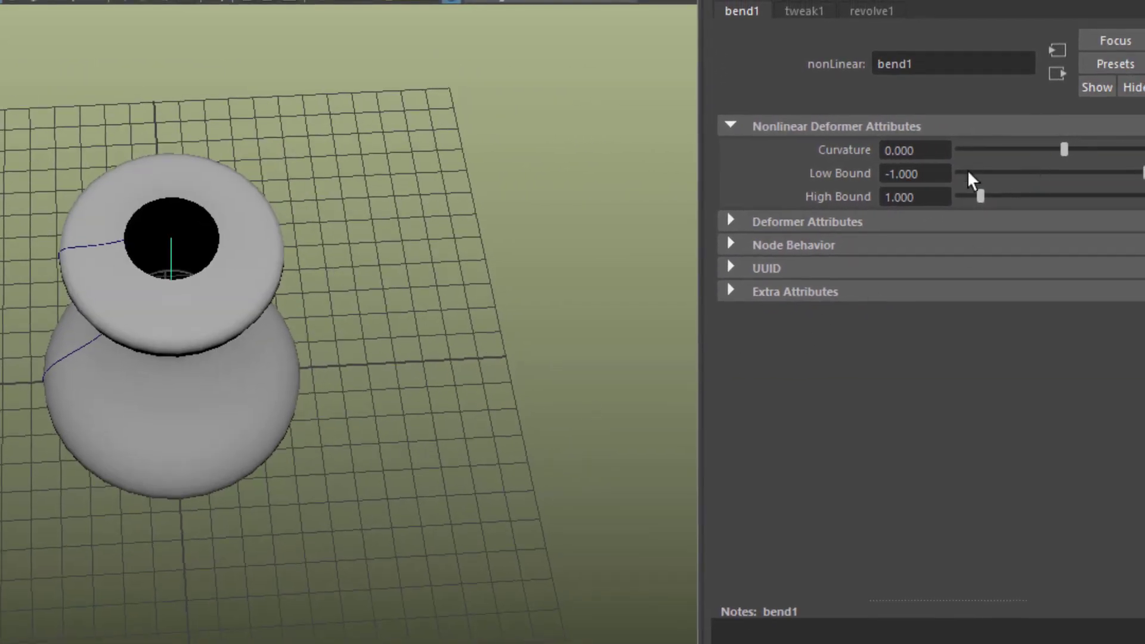
left_click_drag(1061, 158, 1098, 167)
left_click_drag(66, 515, 298, 423, "alt")
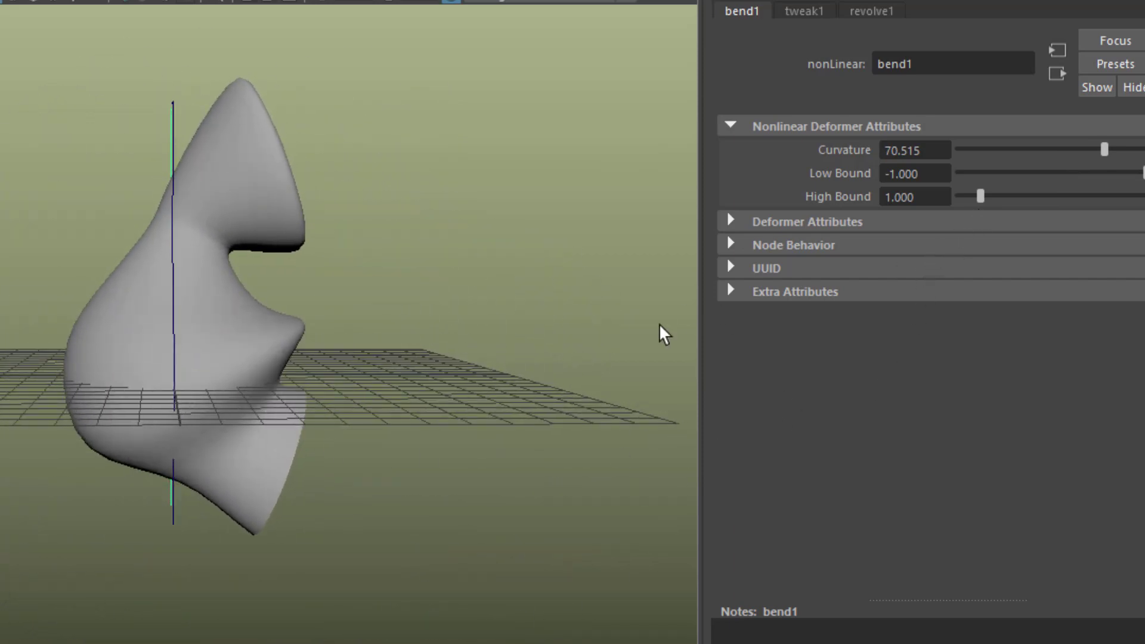
left_click_drag(361, 459, 235, 204, "alt")
Delete the vase surface's construction history to bake in the bend.
left_click(235, 205)
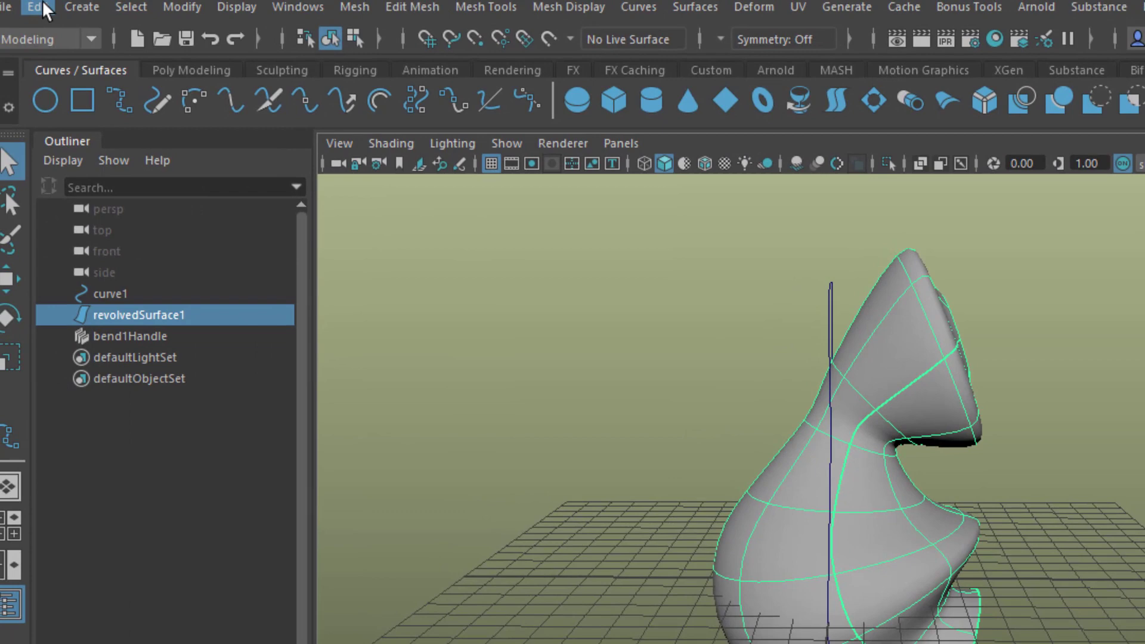
left_click(44, 7)
mouse_move(145, 263)
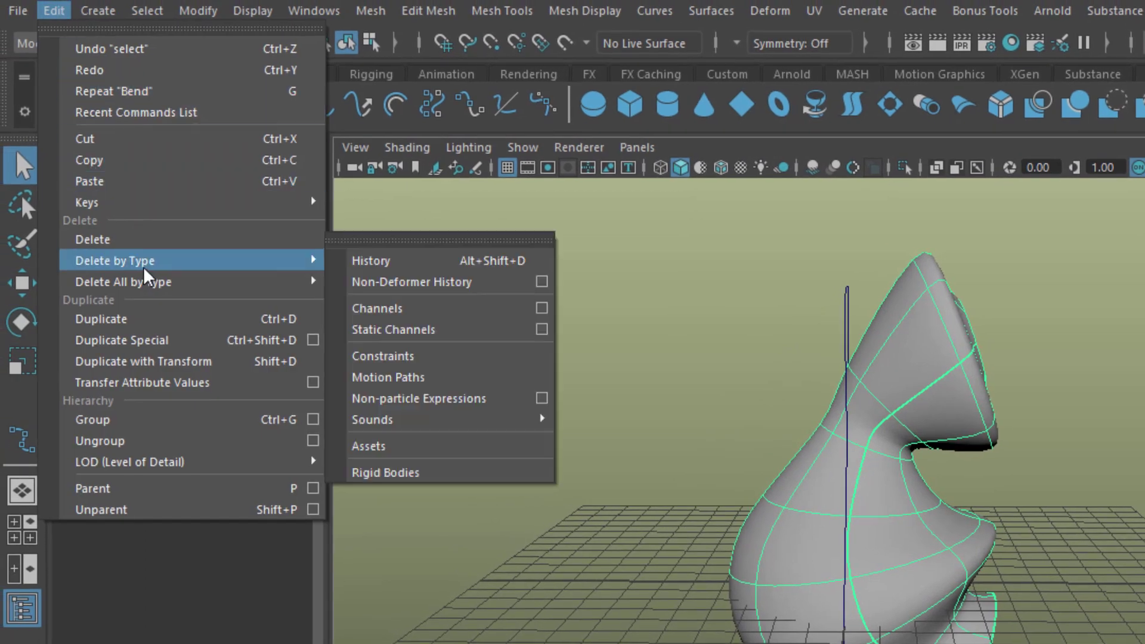
left_click(424, 262)
Delete the profile curve curve1 and pick a horizontal isoparm ring partway up the vase.
left_click(195, 503)
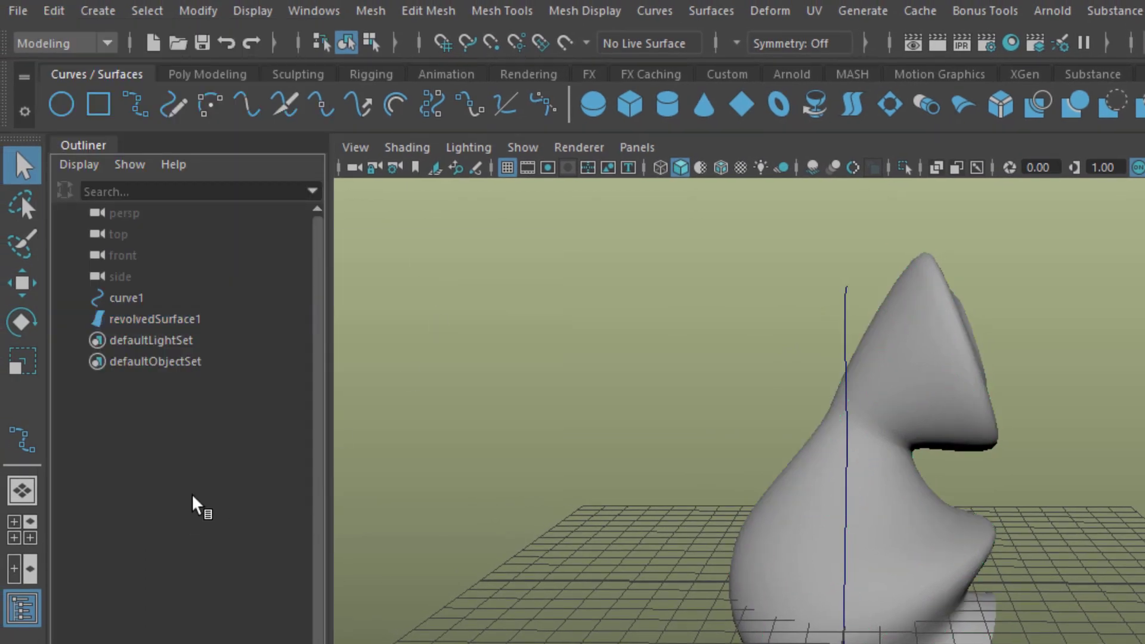
left_click(133, 307)
key("Delete")
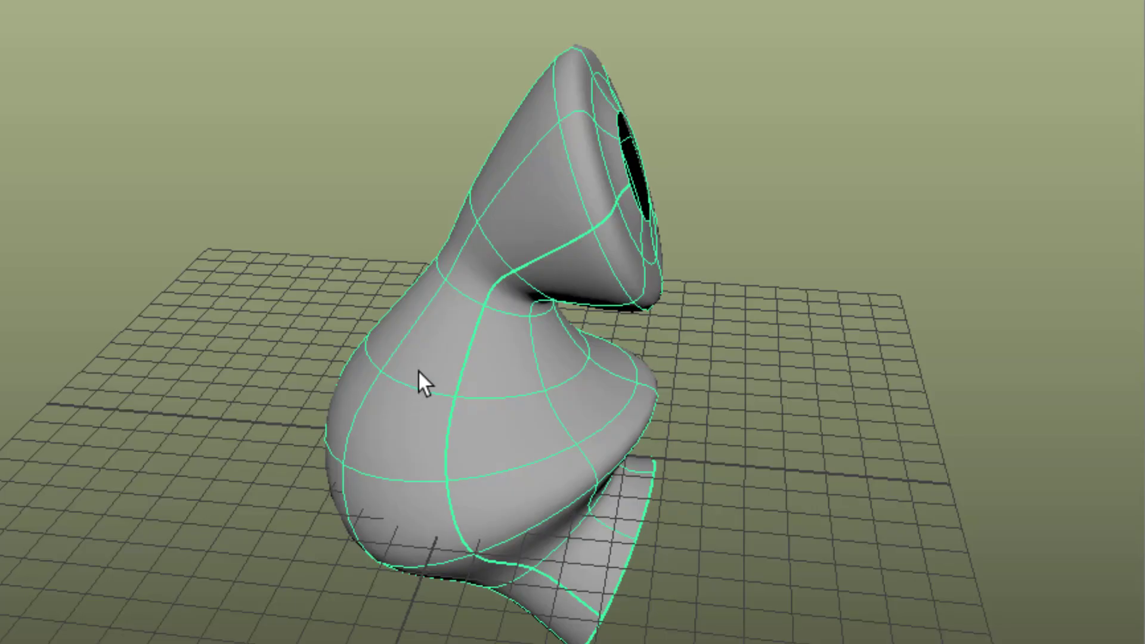
right_click_drag(419, 373, 414, 295)
left_click_drag(457, 292, 444, 444)
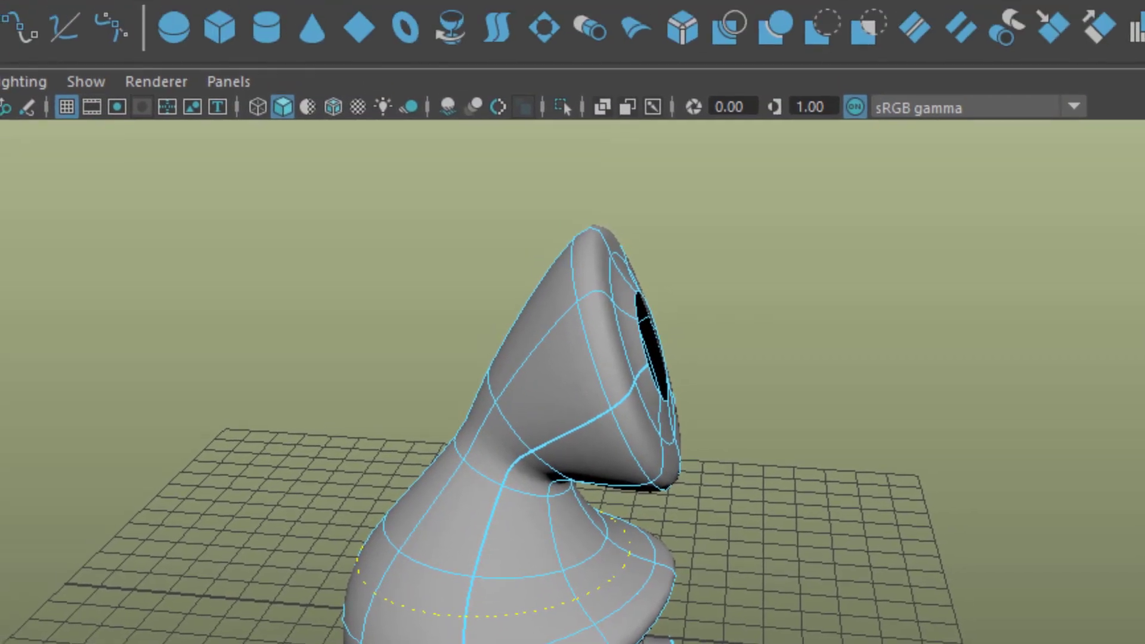
Duplicate the chosen isoparm as duplicatedCurve1 and set its Isoparm Value to 9, then 0.
left_click(260, 14)
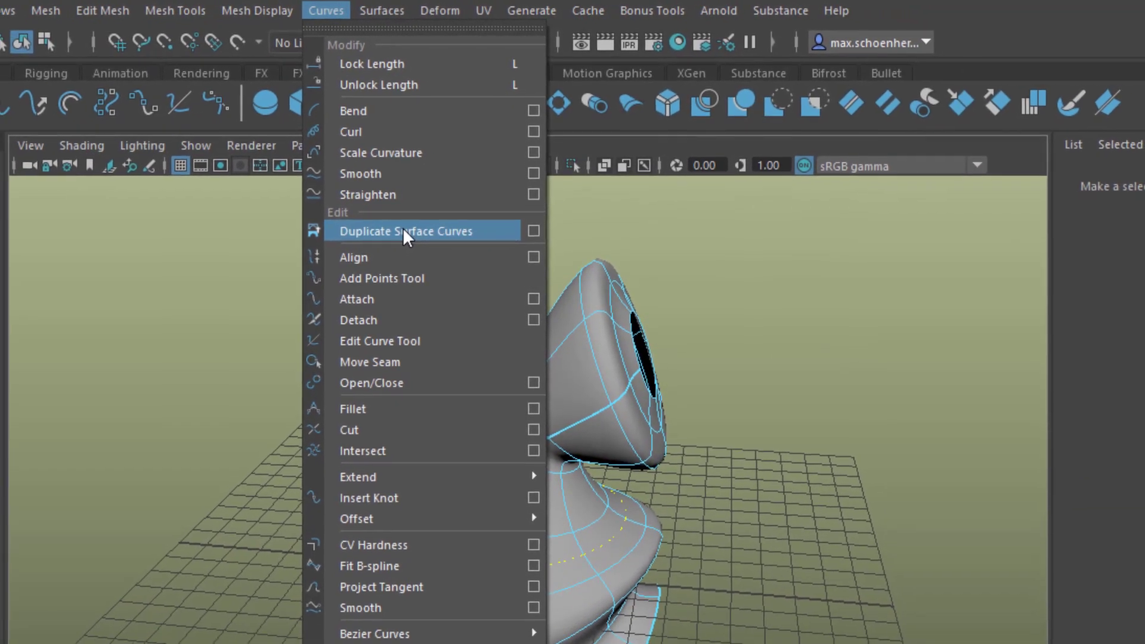
left_click(404, 228)
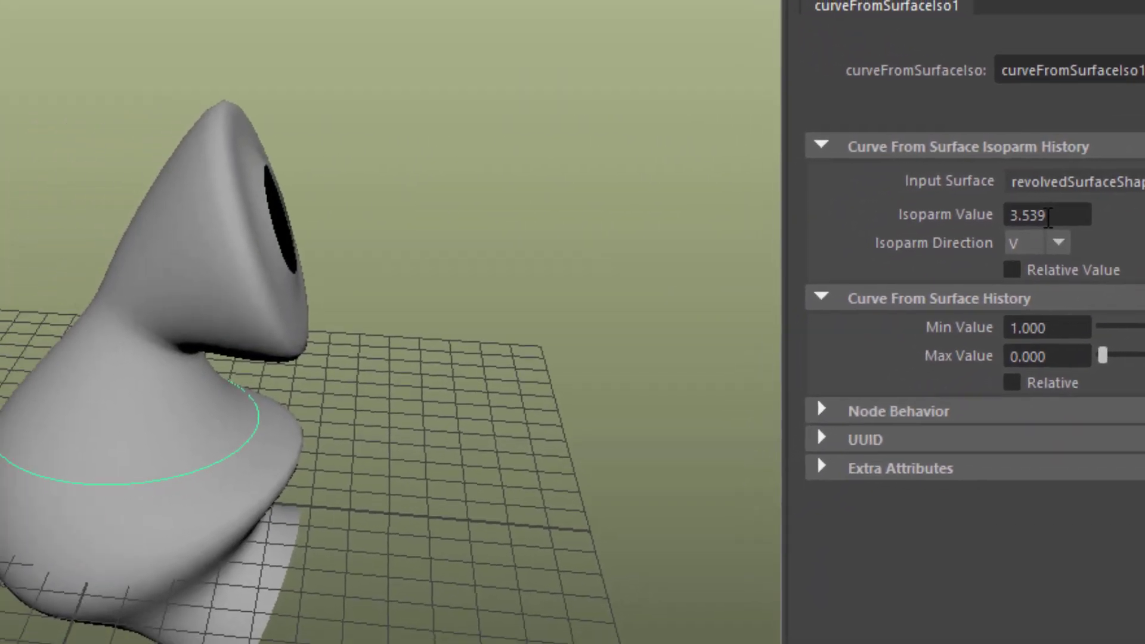
middle_click_drag(1049, 217, 1099, 220, "ctrl")
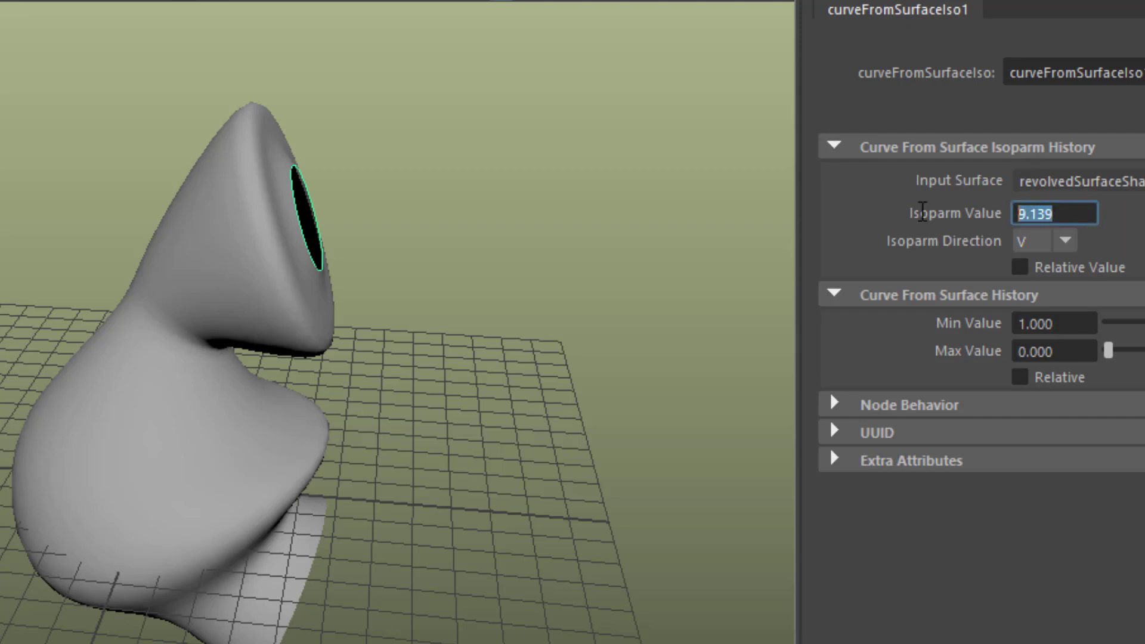
type("9")
key("Return")
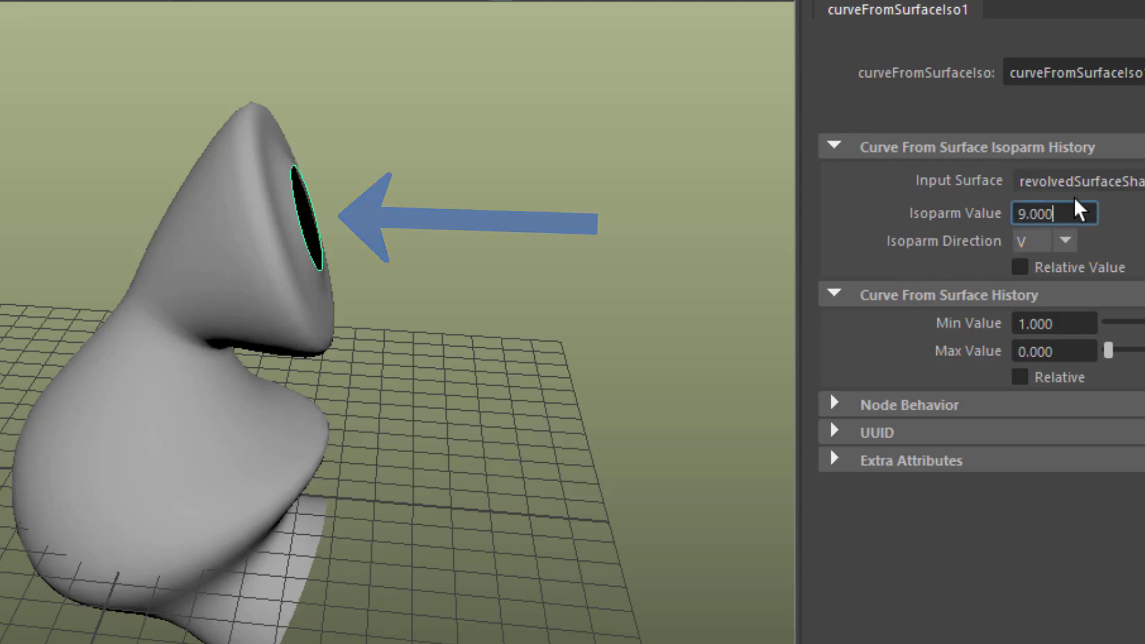
type("0")
key("Return")
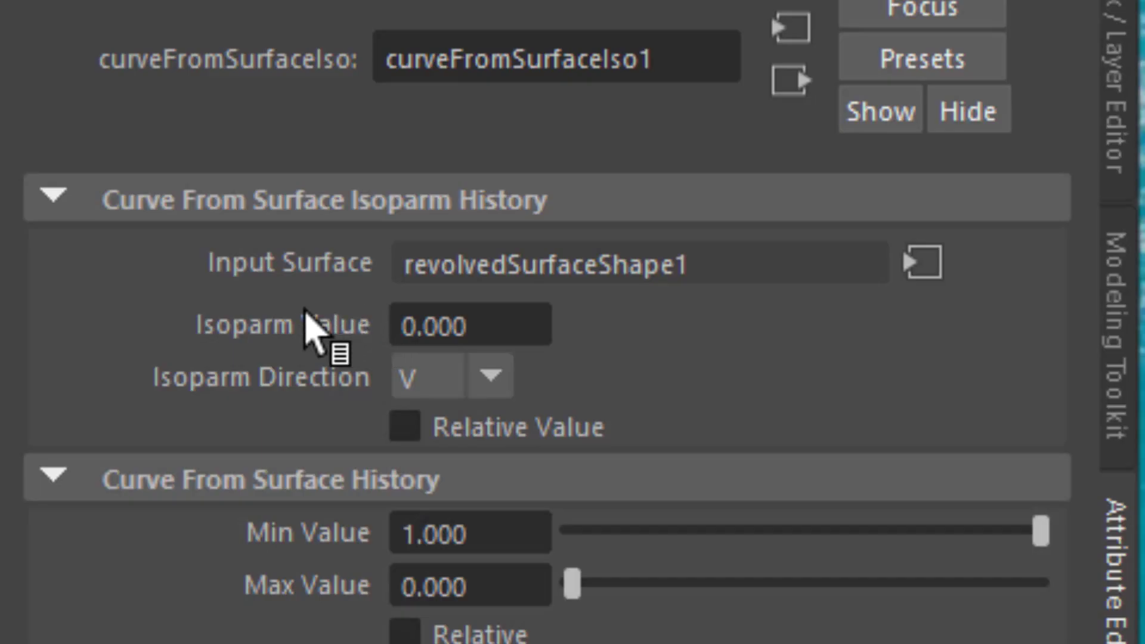
Key the ring's Isoparm Value at 0 on frame 1 and 9 on frame 120, then play back.
right_click(925, 214)
left_click(387, 392)
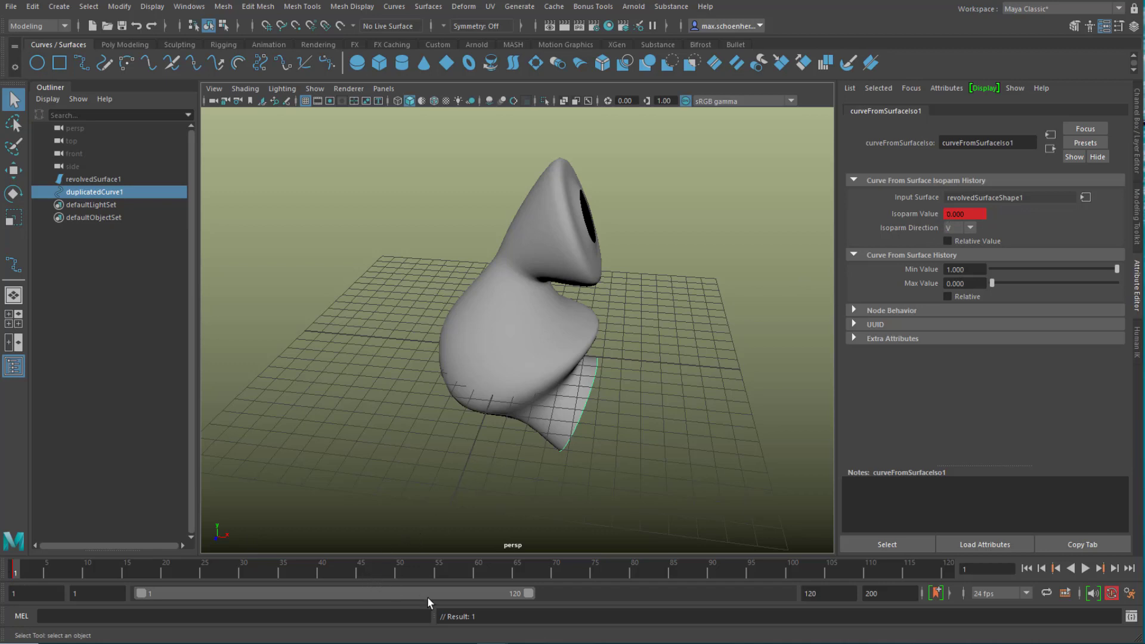
left_click_drag(489, 566, 953, 569)
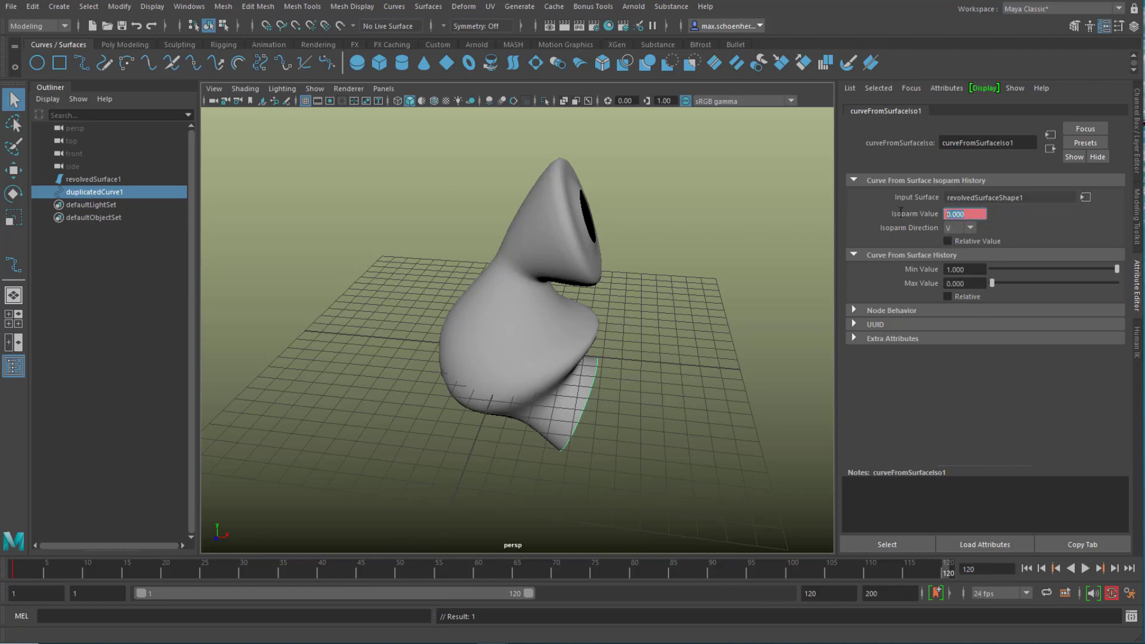
type("9")
key("Return")
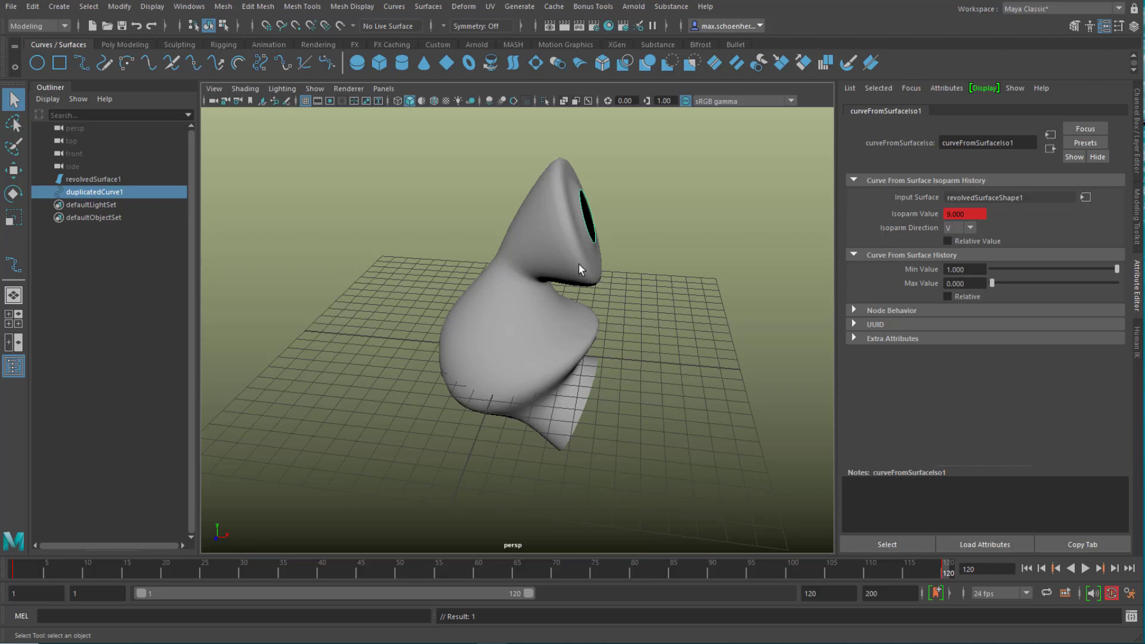
left_click(1025, 567)
left_click(1086, 567)
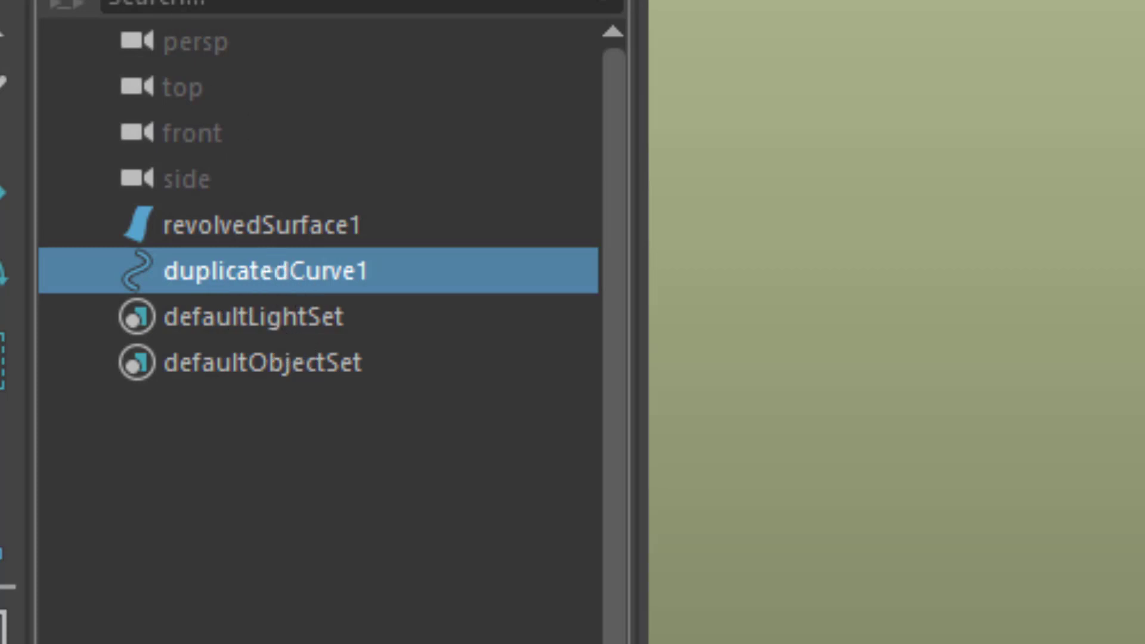
Duplicate Special the ring with reset settings, Duplicate input graph on and 9 copies.
left_click(57, 11)
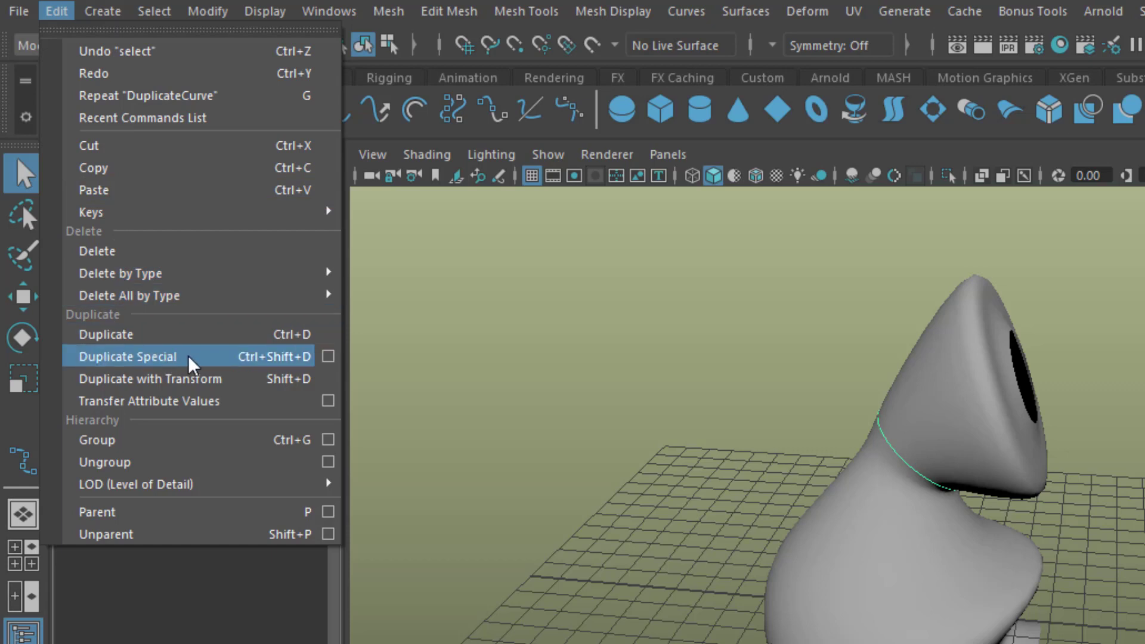
left_click(328, 357)
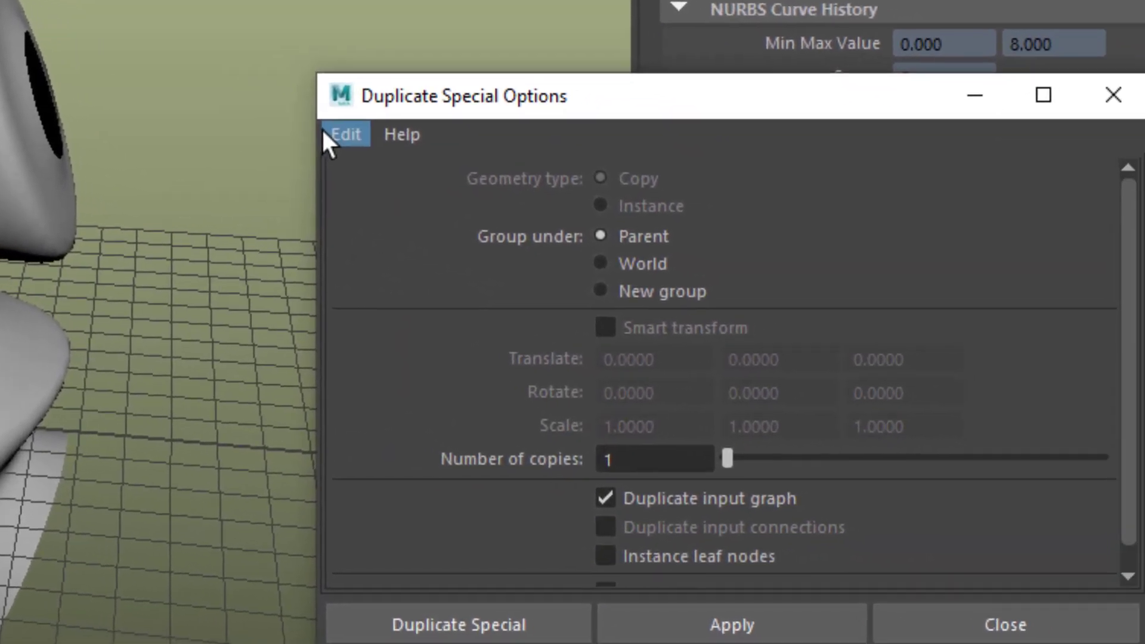
left_click(698, 241)
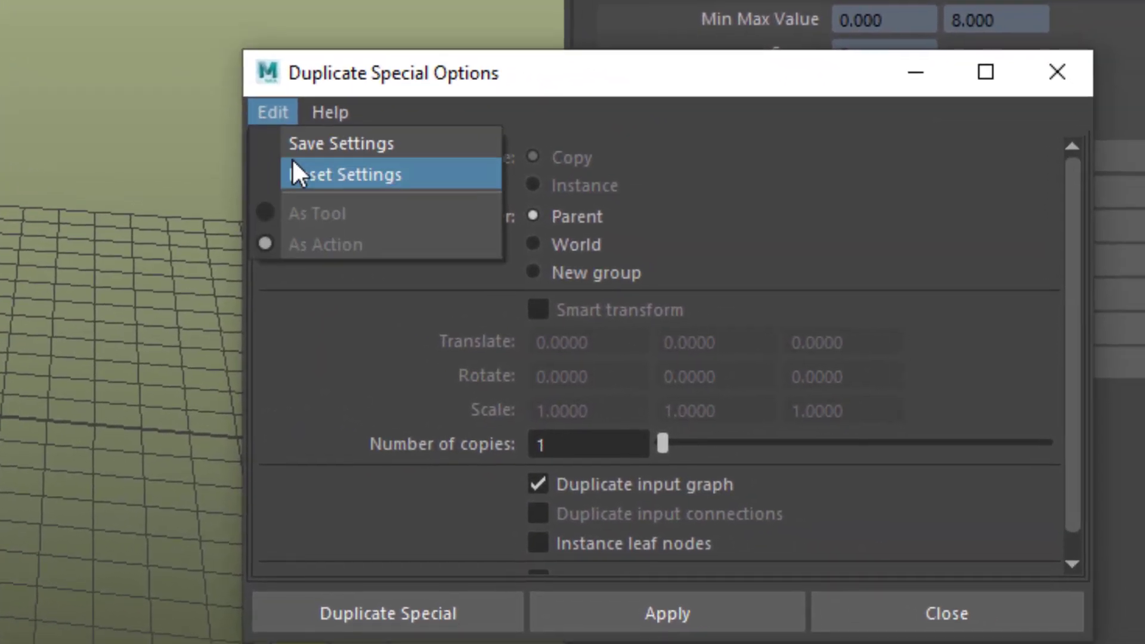
left_click(310, 173)
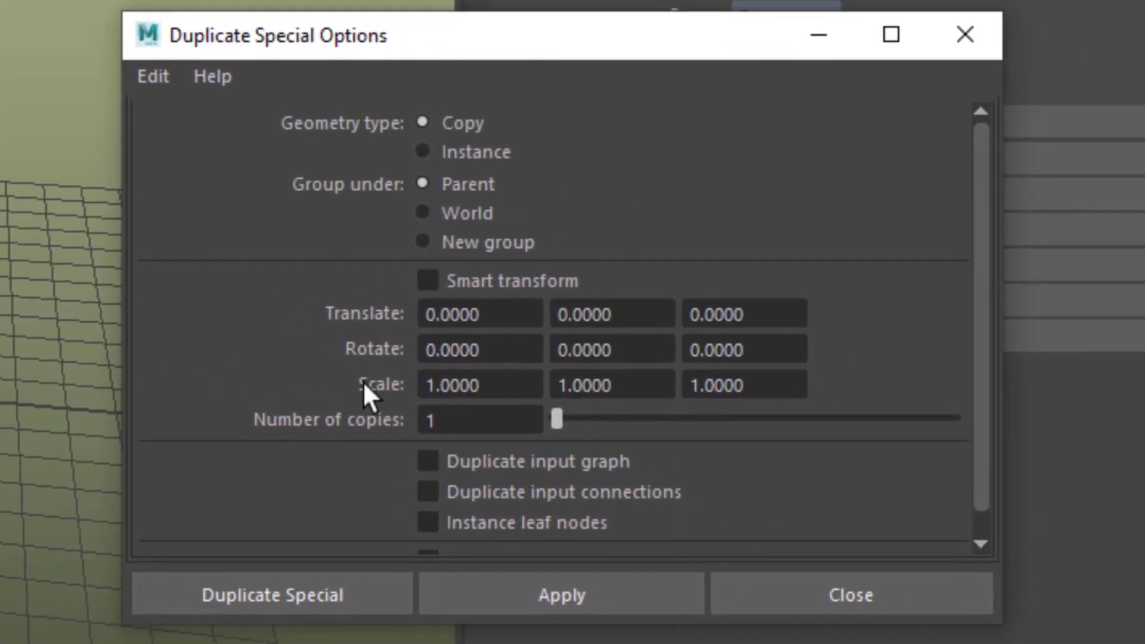
left_click(428, 459)
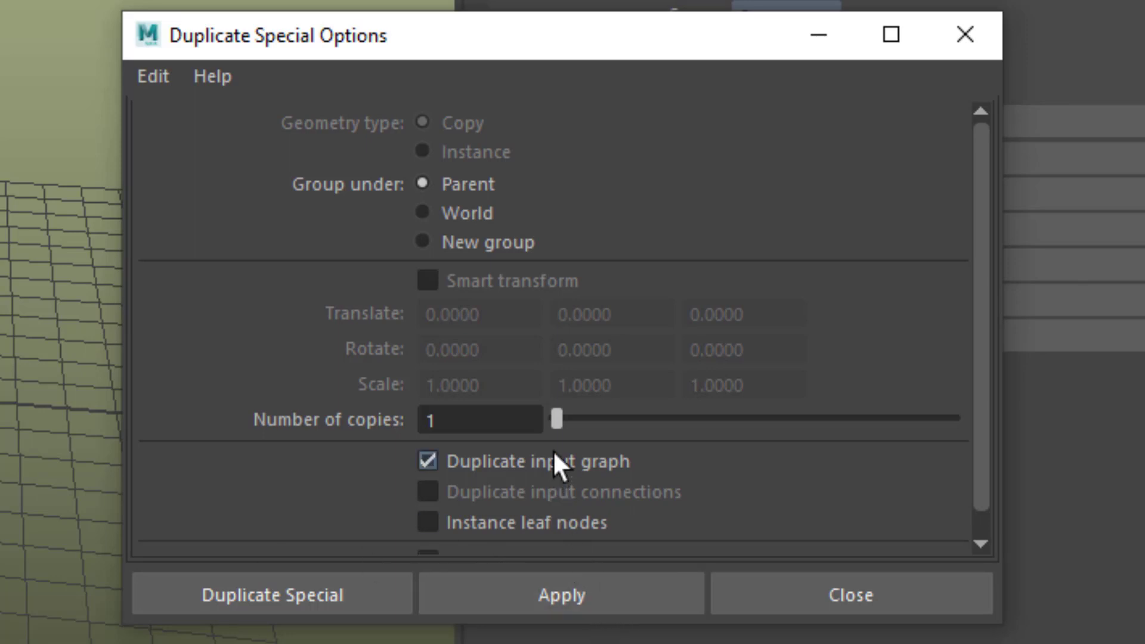
left_click(451, 420)
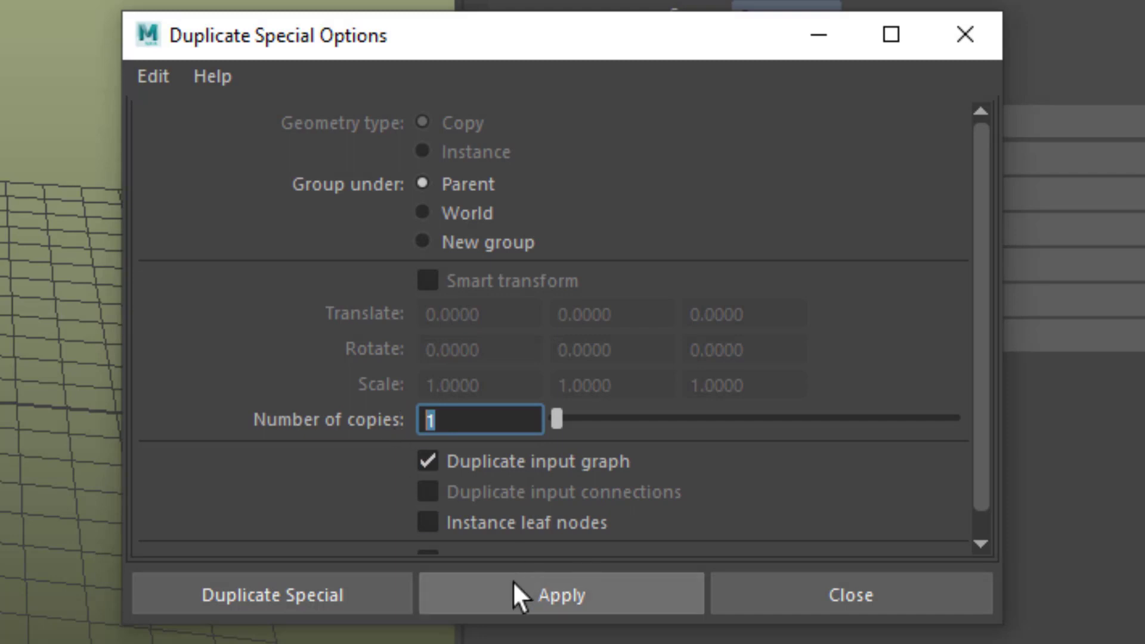
type("10")
left_click(501, 603)
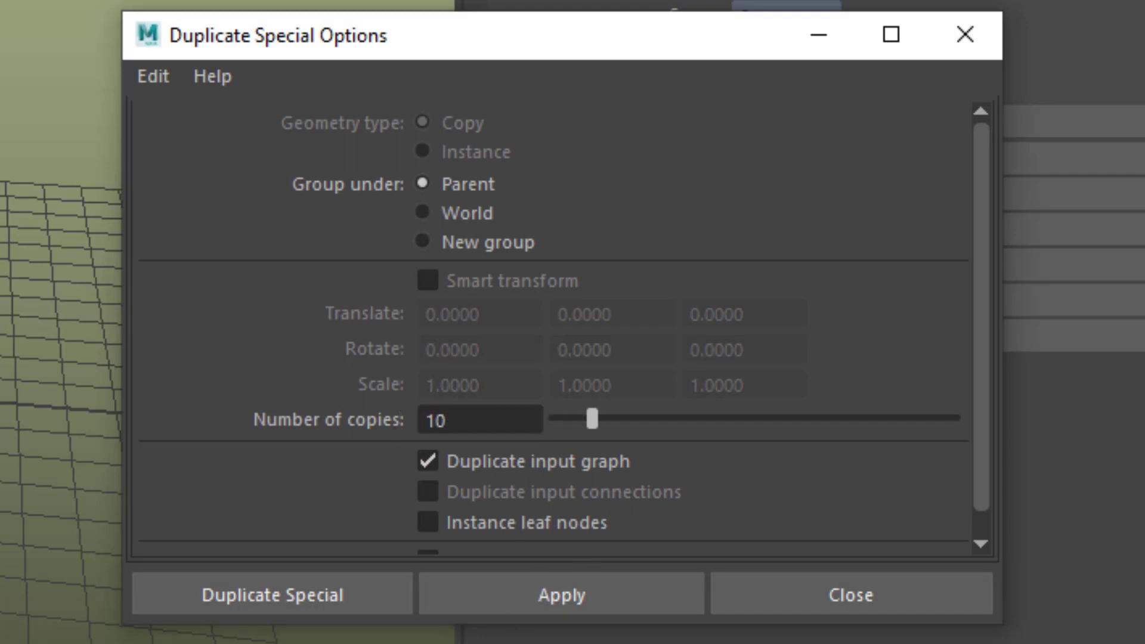
left_click(435, 420)
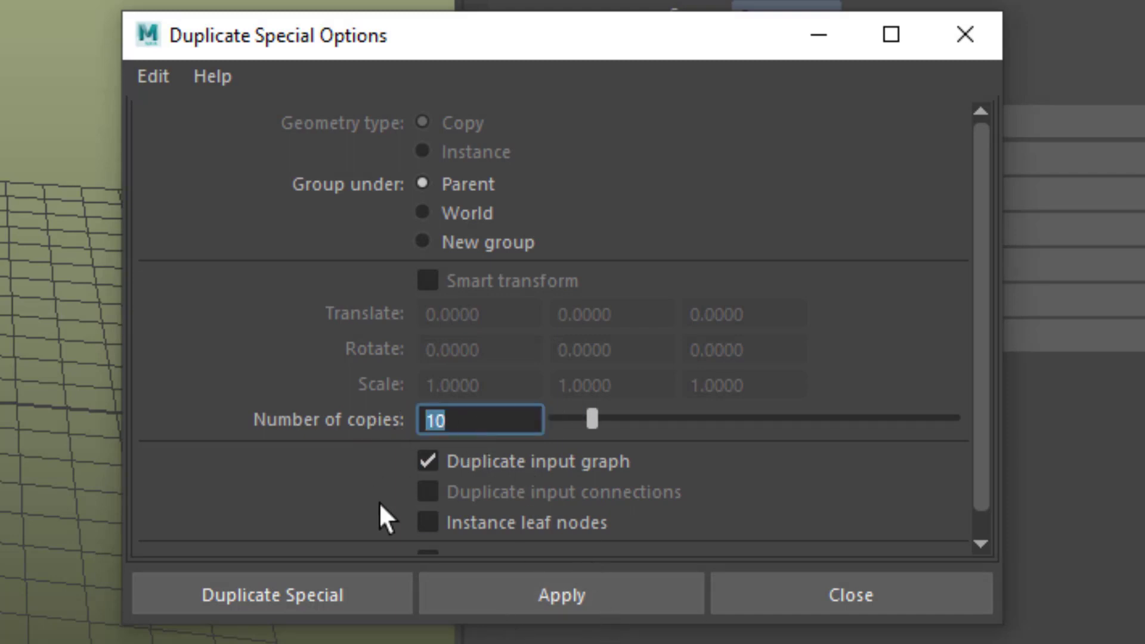
type("9")
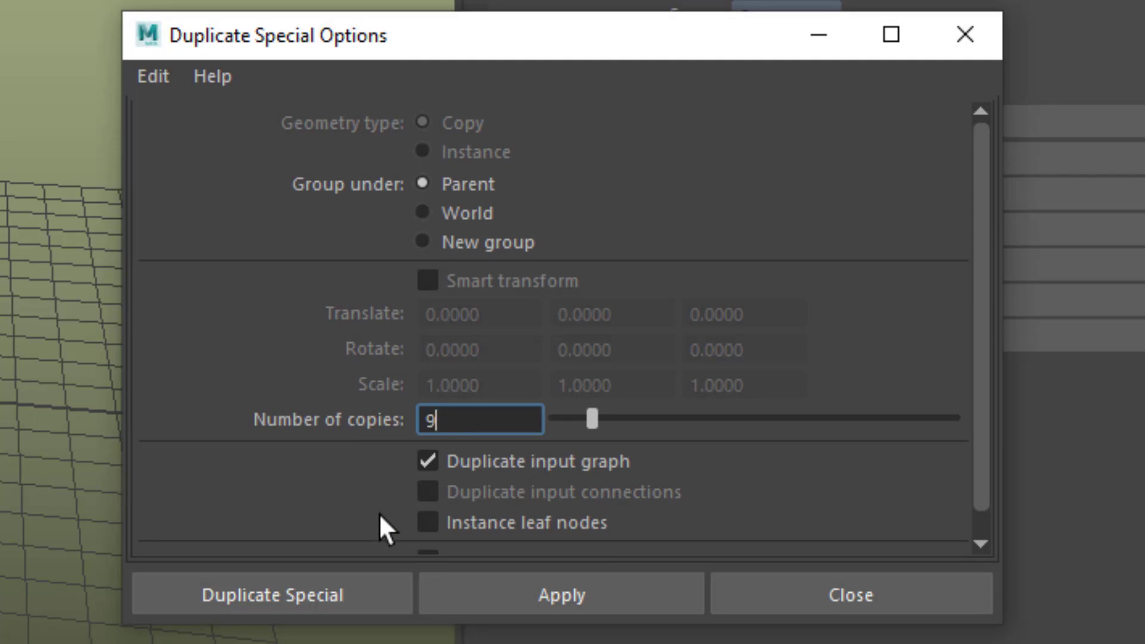
left_click(636, 592)
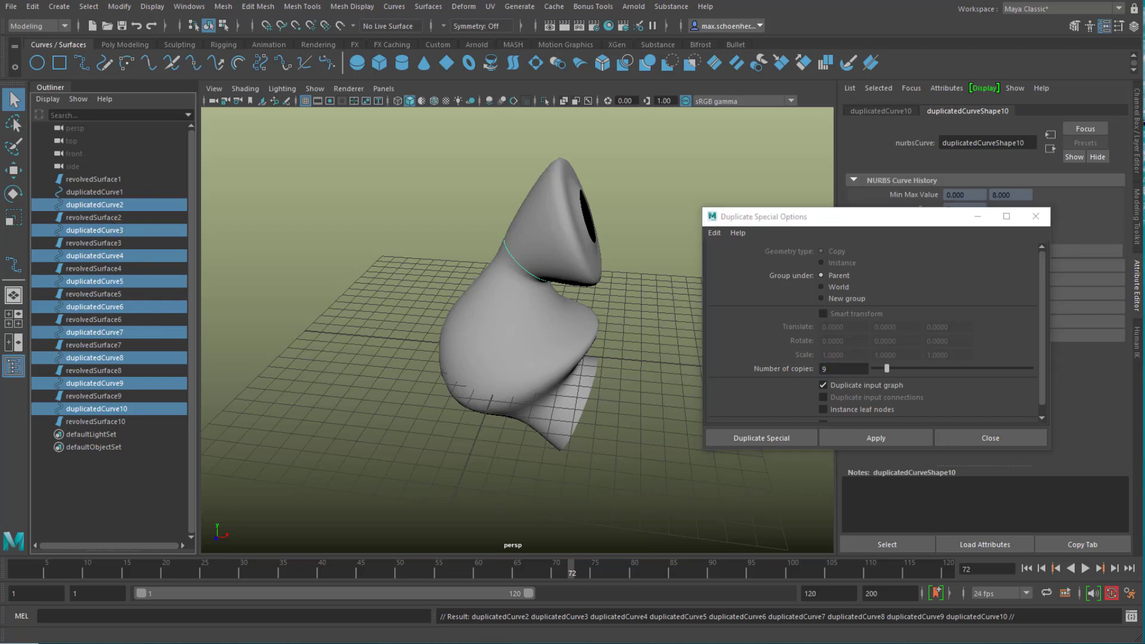
Select the extra surfaces revolvedSurface2 through revolvedSurface10 in the Outliner to hide them.
left_click(105, 218)
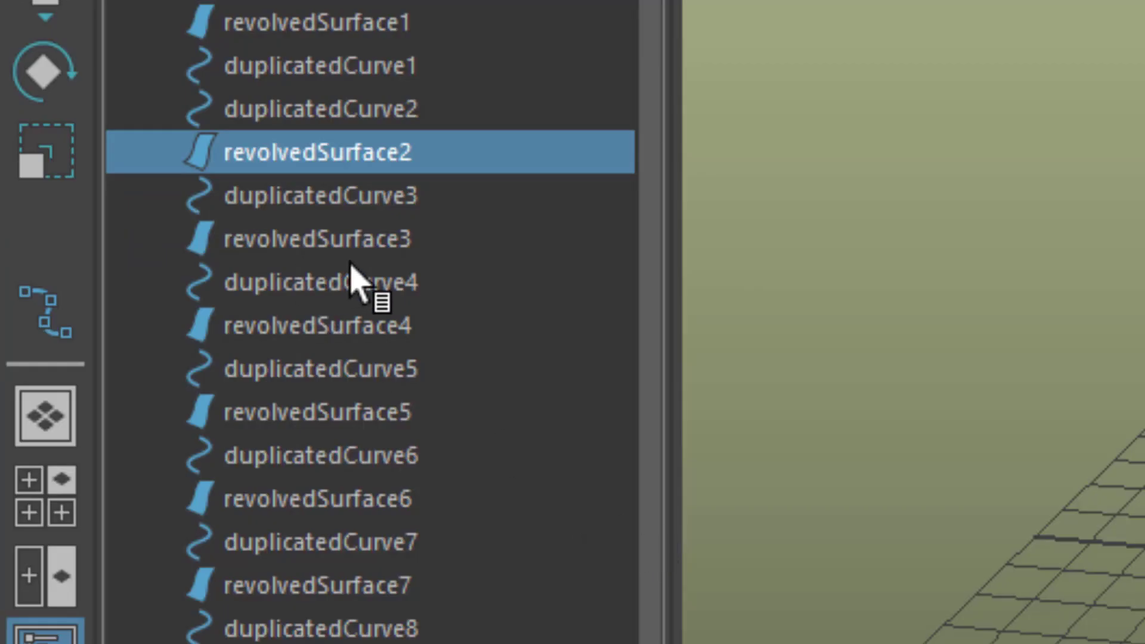
left_click(106, 248, "ctrl")
left_click(386, 337, "ctrl")
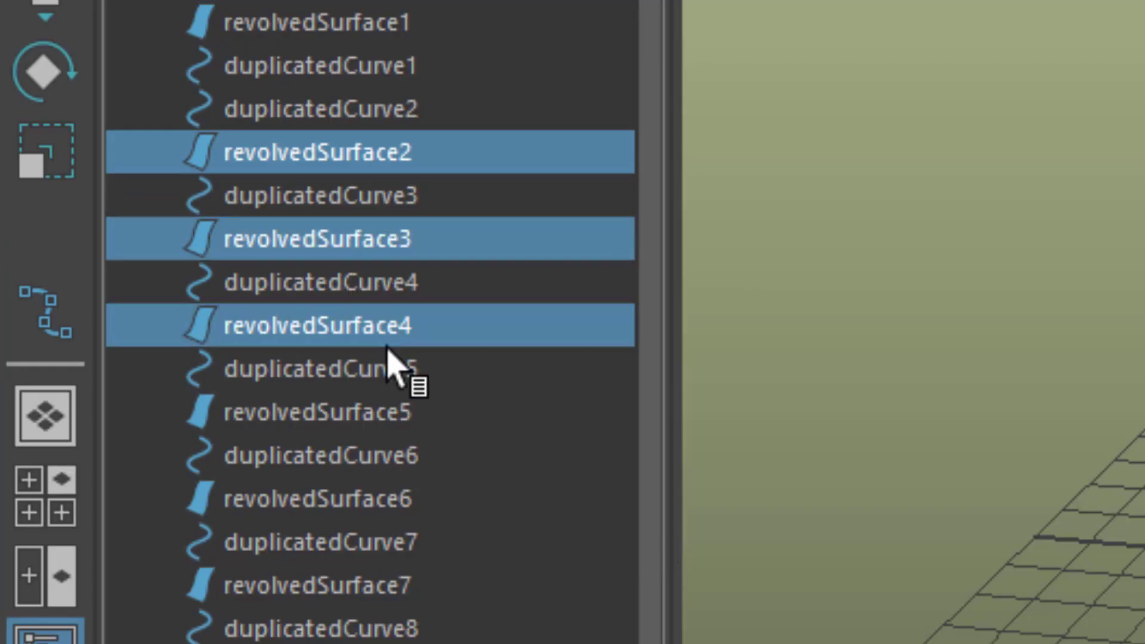
left_click(396, 417, "ctrl")
left_click(378, 500, "ctrl")
left_click(381, 593, "ctrl")
left_click(102, 370, "ctrl")
left_click(107, 396, "ctrl")
left_click(119, 419, "ctrl")
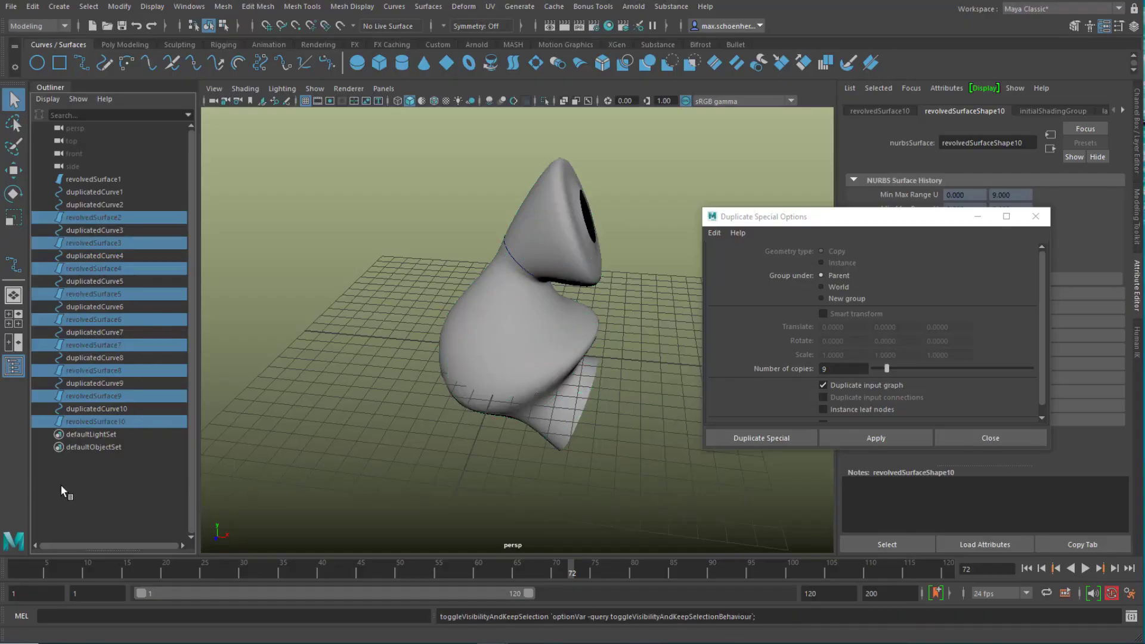
Clear the selection, close the Duplicate Special Options window, and show the curve's shape attributes.
left_click(125, 474)
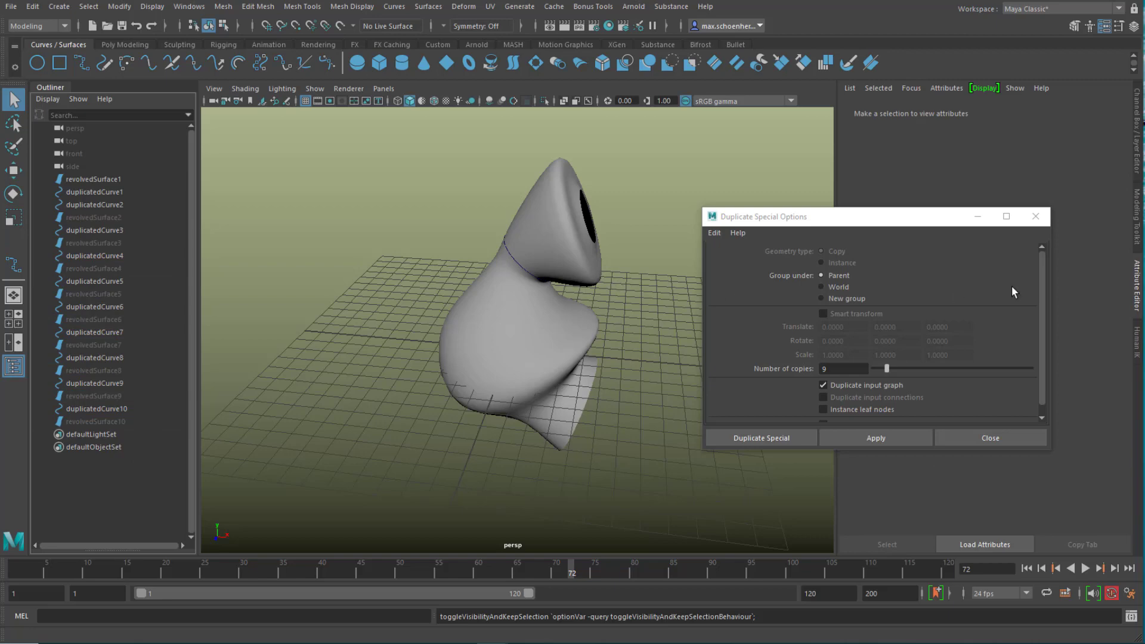
left_click(1037, 216)
left_click(949, 113)
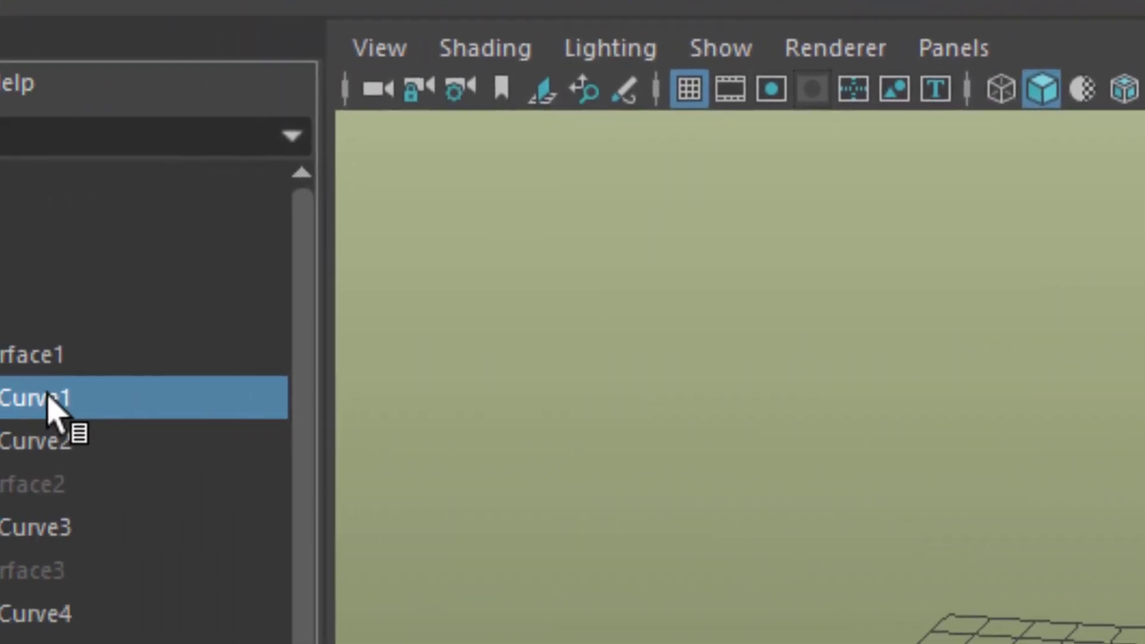
Turn off Show DAG Objects Only in the Outliner and scroll to the curveFromSurfaceIso nodes.
right_click(69, 395)
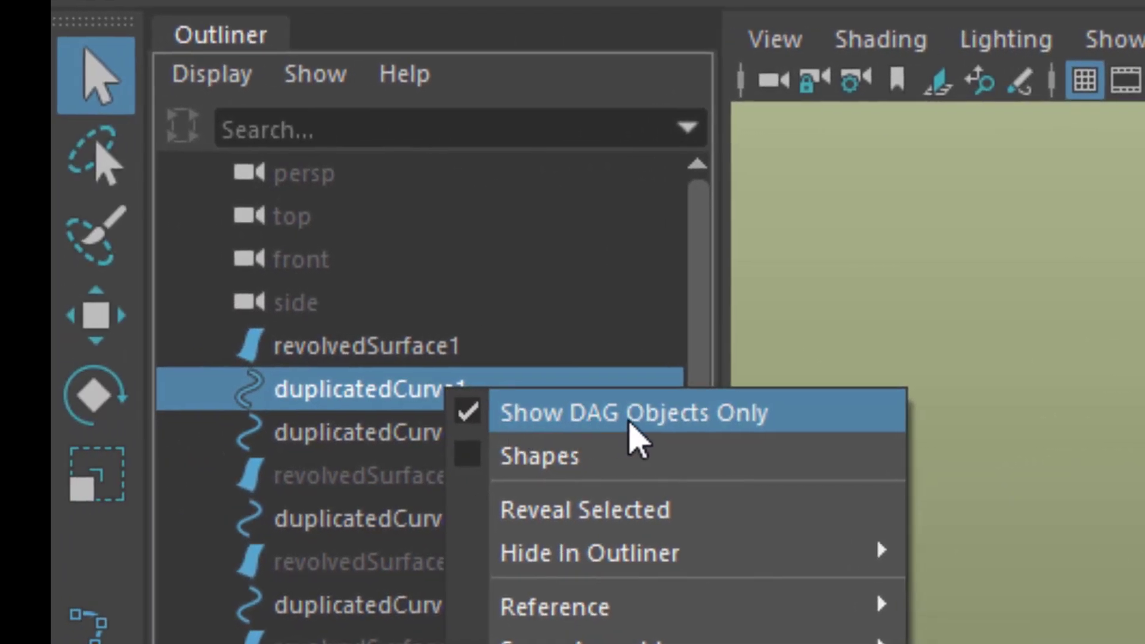
left_click(632, 424)
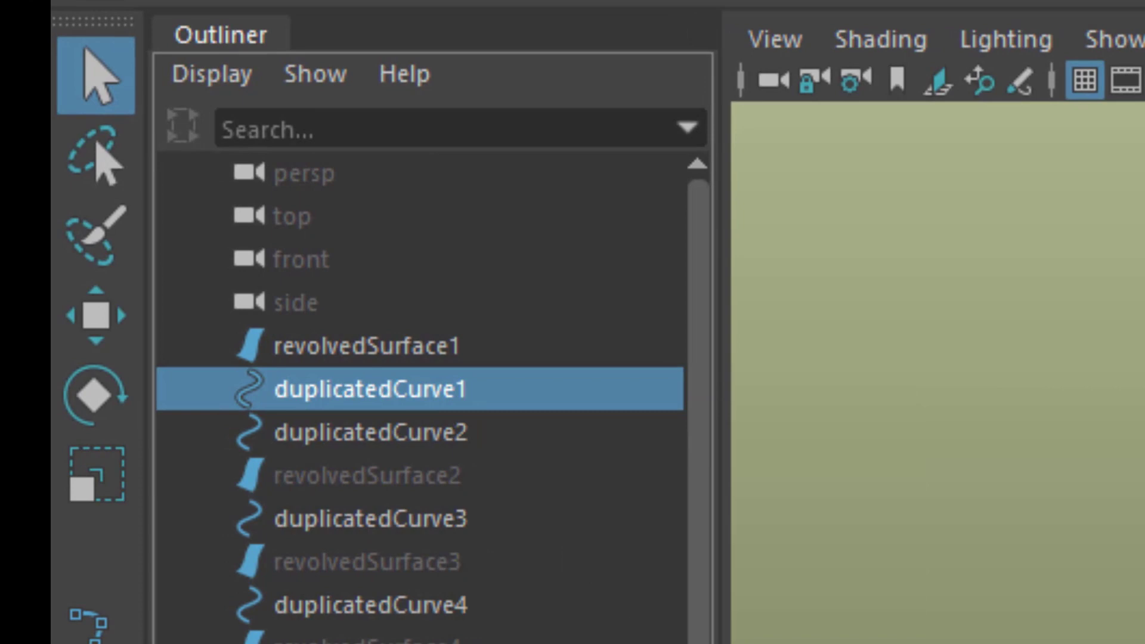
scroll(709, 596, "down", 4)
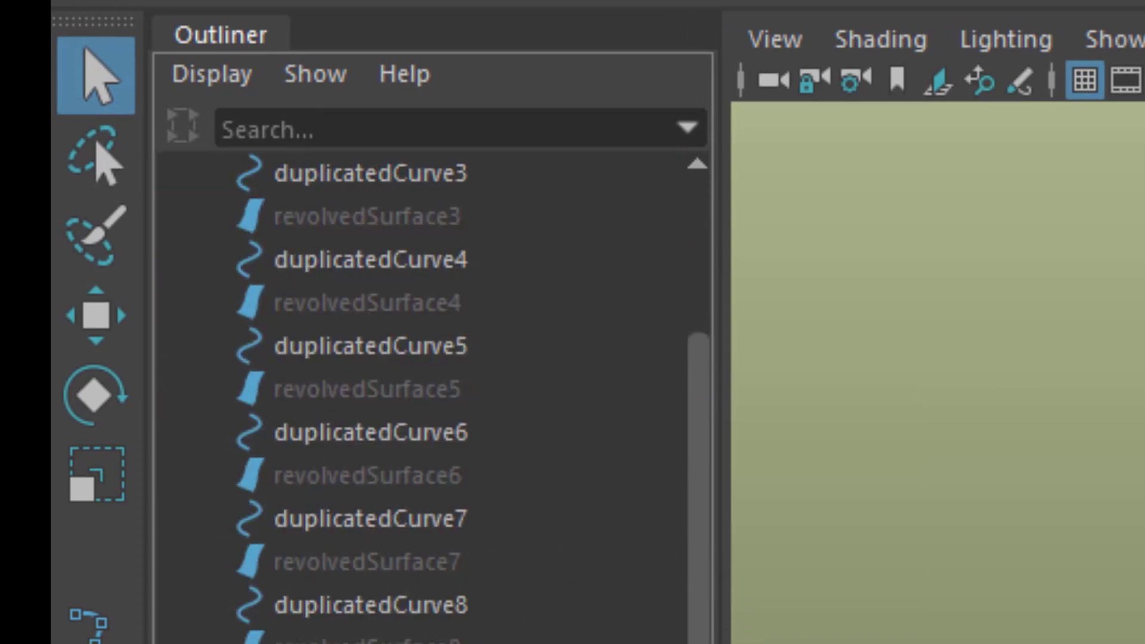
scroll(510, 214, "down", 5)
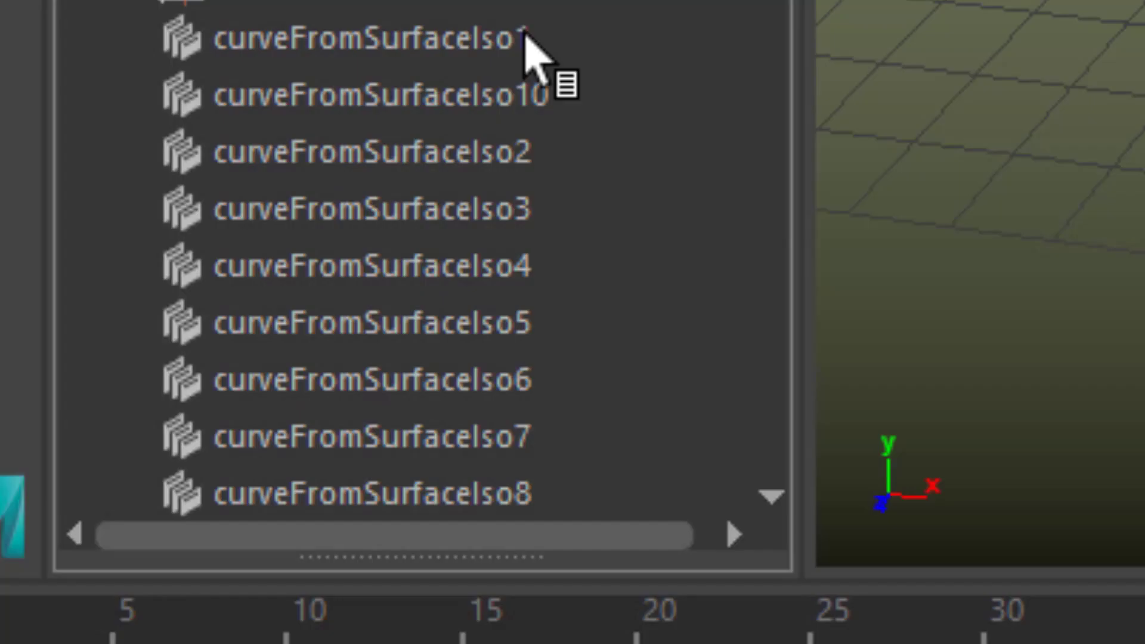
Inspect curveFromSurfaceIso1 and 2 isoparm settings, then scrub the timeline to watch the rings slide.
left_click(522, 49)
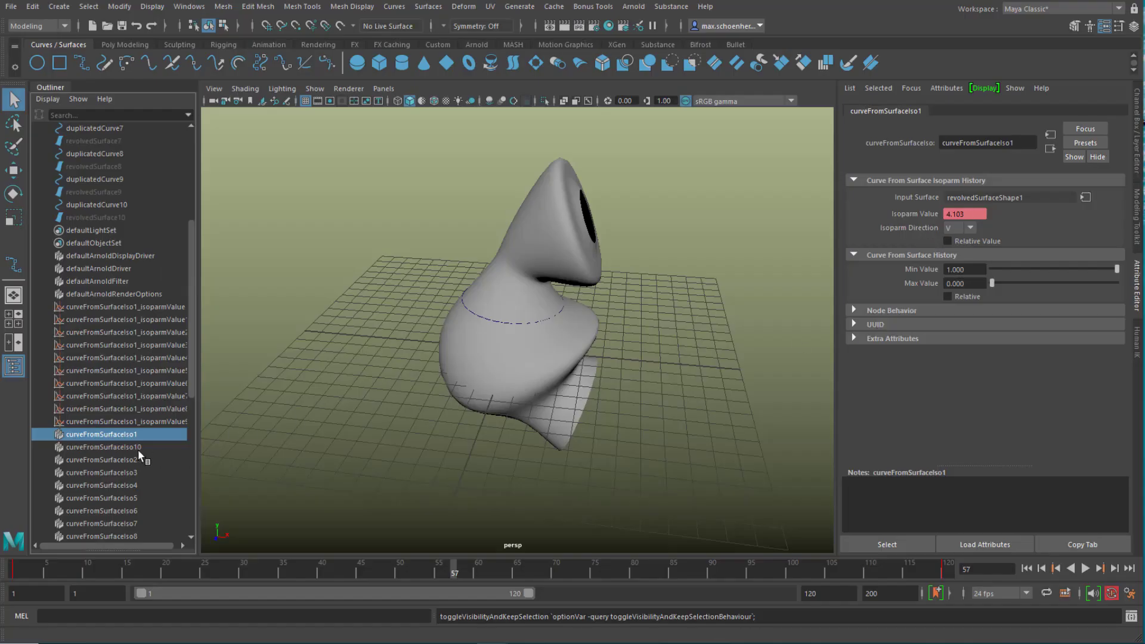
left_click(120, 459)
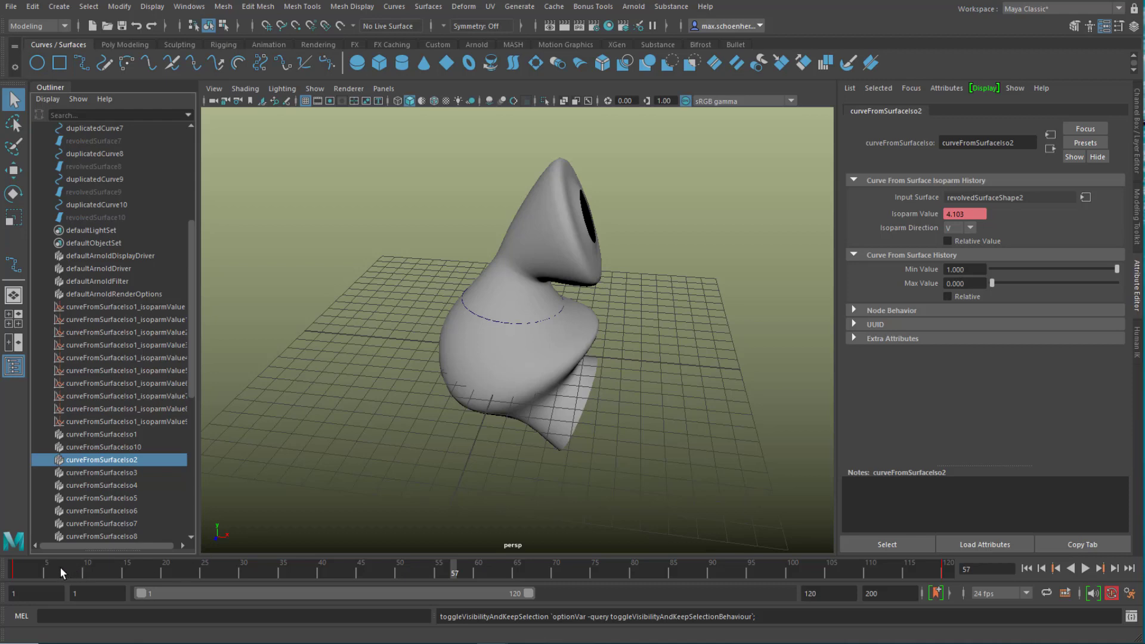
left_click_drag(57, 566, 153, 566)
mouse_move(253, 573)
left_mouse_down()
mouse_move(656, 560)
mouse_move(12, 570)
left_mouse_up()
At frame 1, select curveFromSurfaceIso1–10 and show their isoparm curves in the Graph Editor, moved up-left.
left_click(148, 435)
scroll(147, 443, "down", 5)
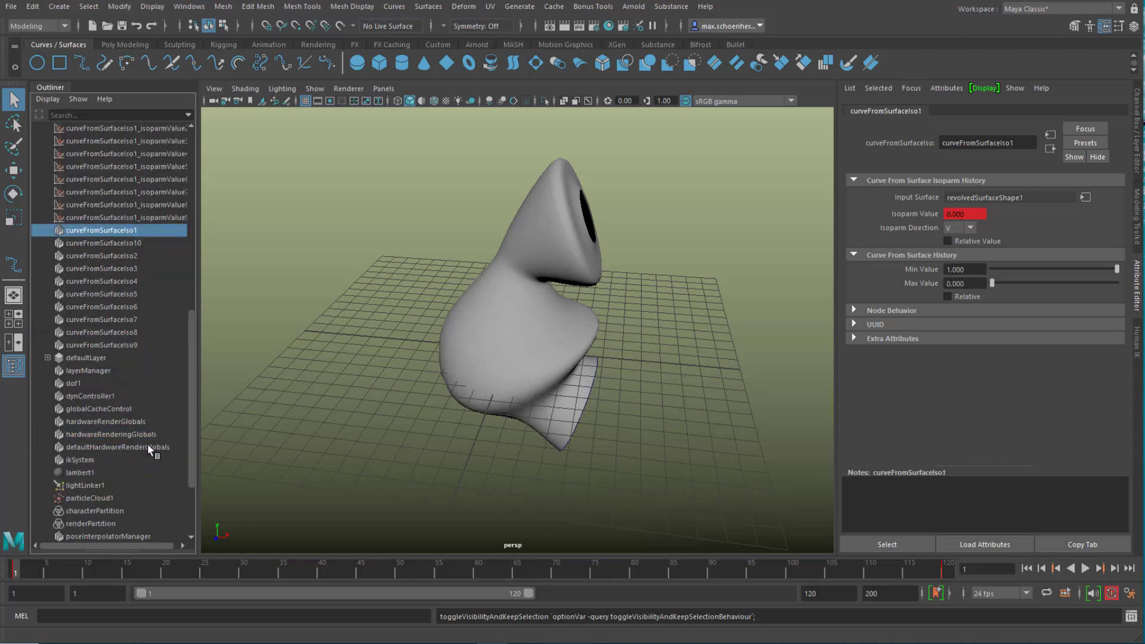
left_click(134, 345, "shift")
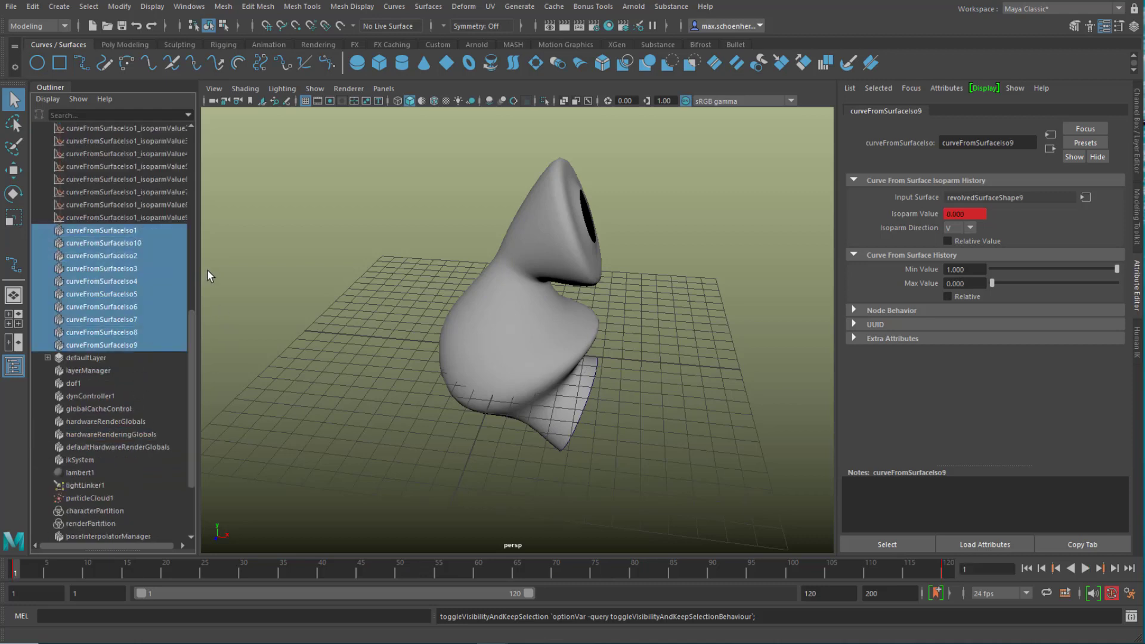
left_click(189, 7)
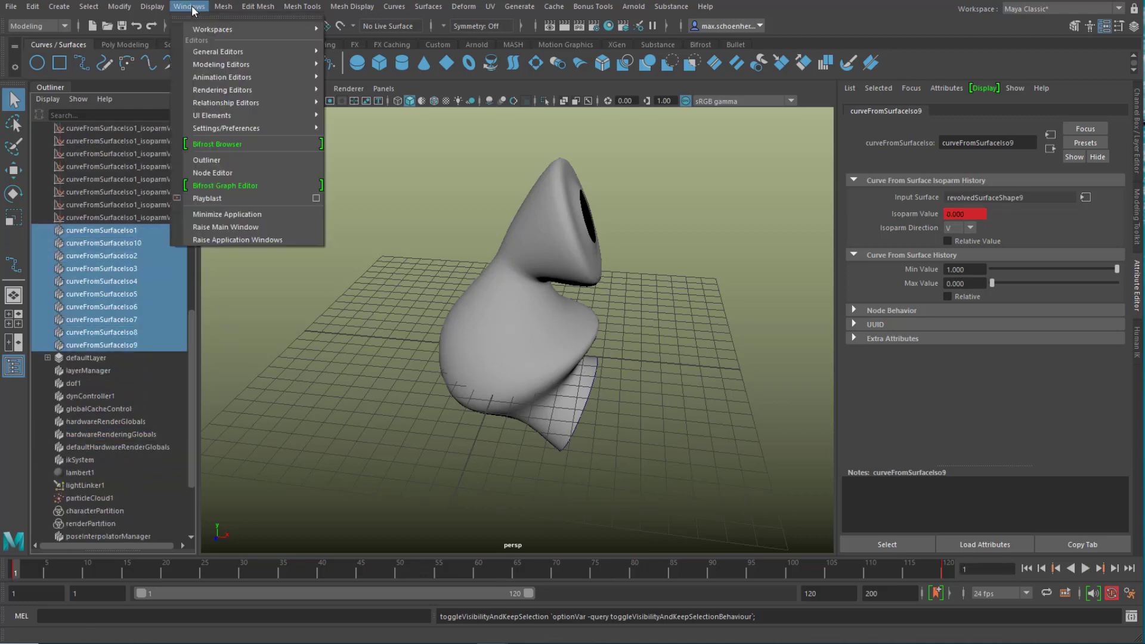
mouse_move(228, 77)
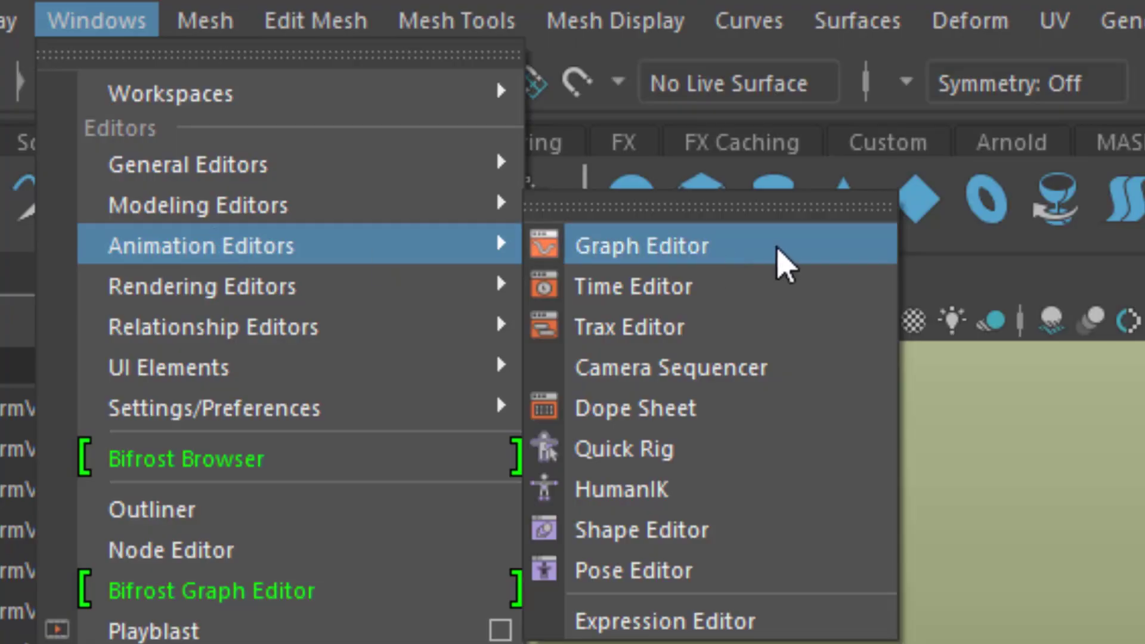
left_click(402, 84)
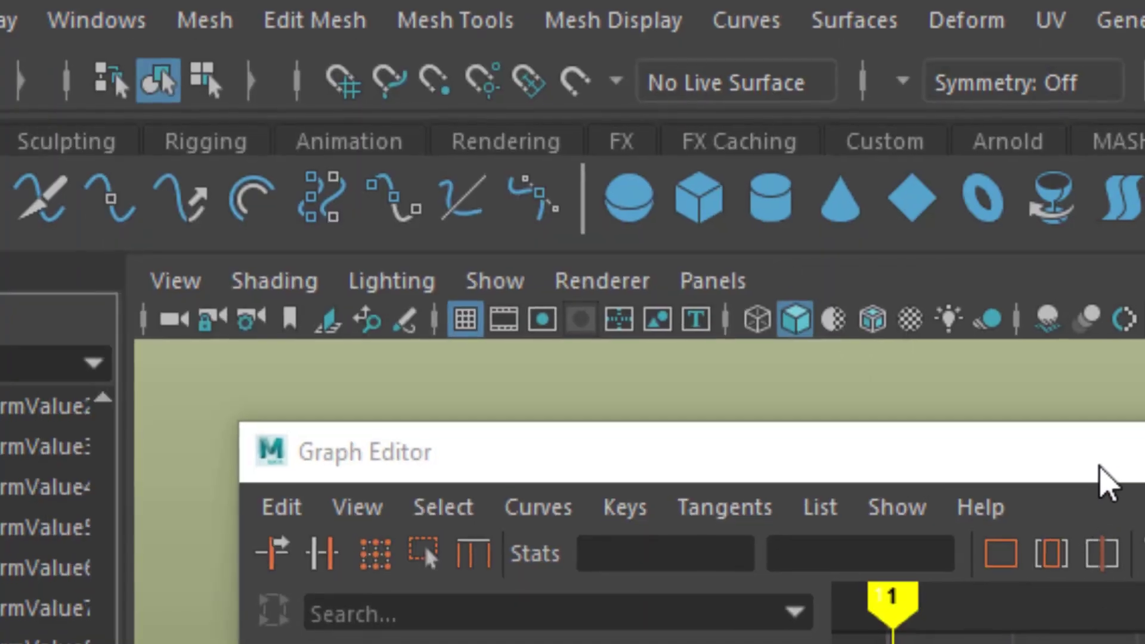
left_click_drag(1100, 464, 775, 453)
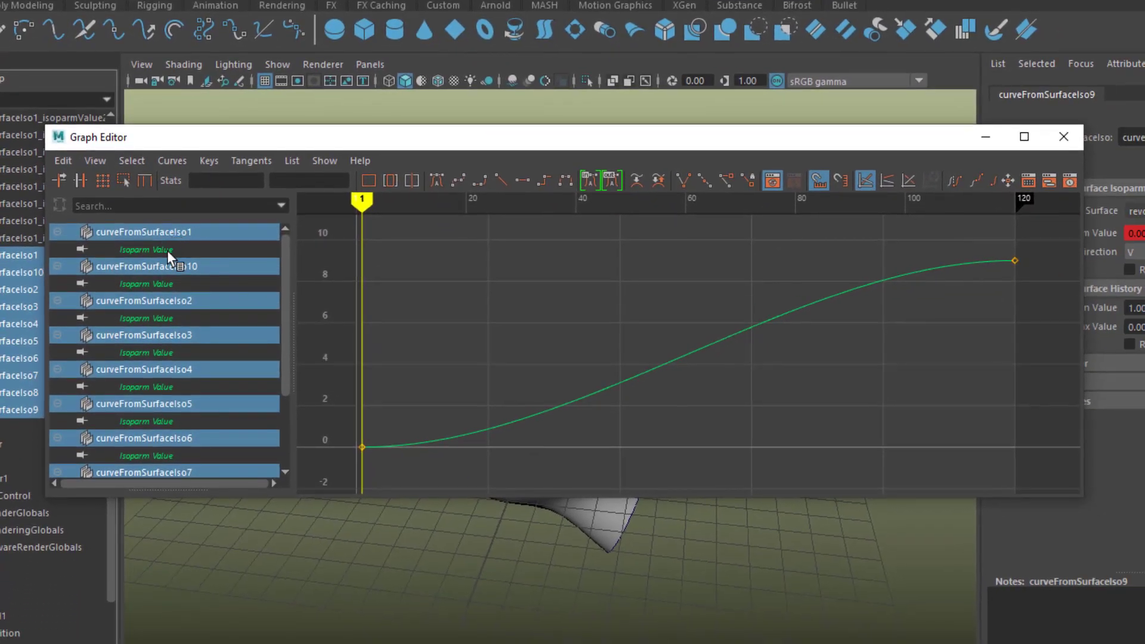
Isolate curveFromSurfaceIso10's Isoparm Value curve in the Graph Editor, frame it to fit and select it.
left_click(167, 250)
left_click(157, 284, "ctrl")
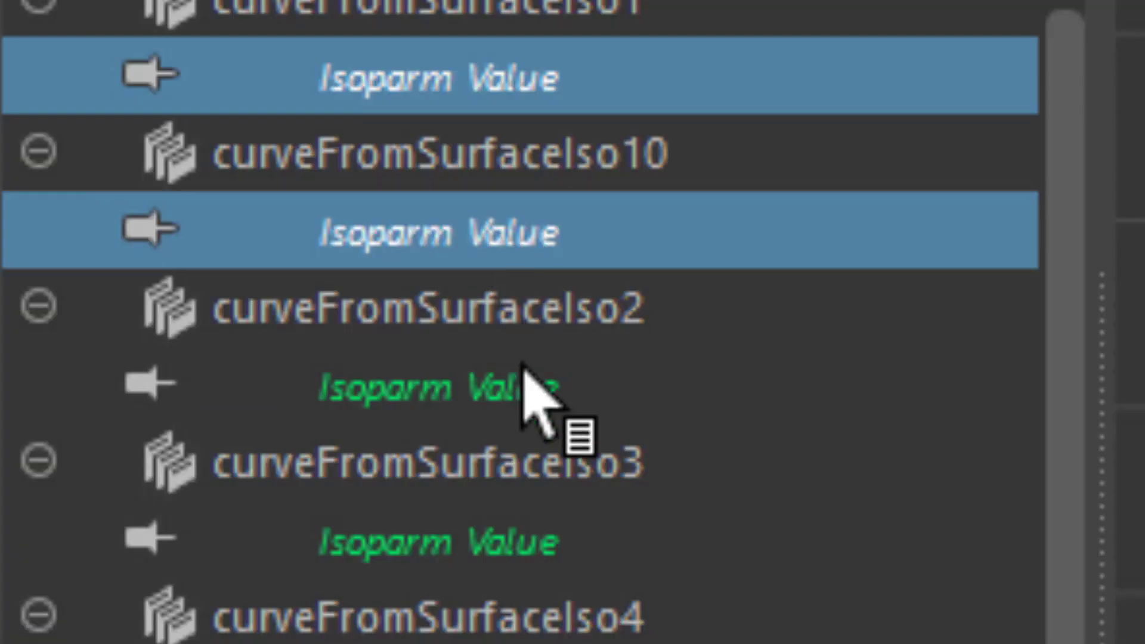
left_click(525, 382, "ctrl")
left_click(590, 90)
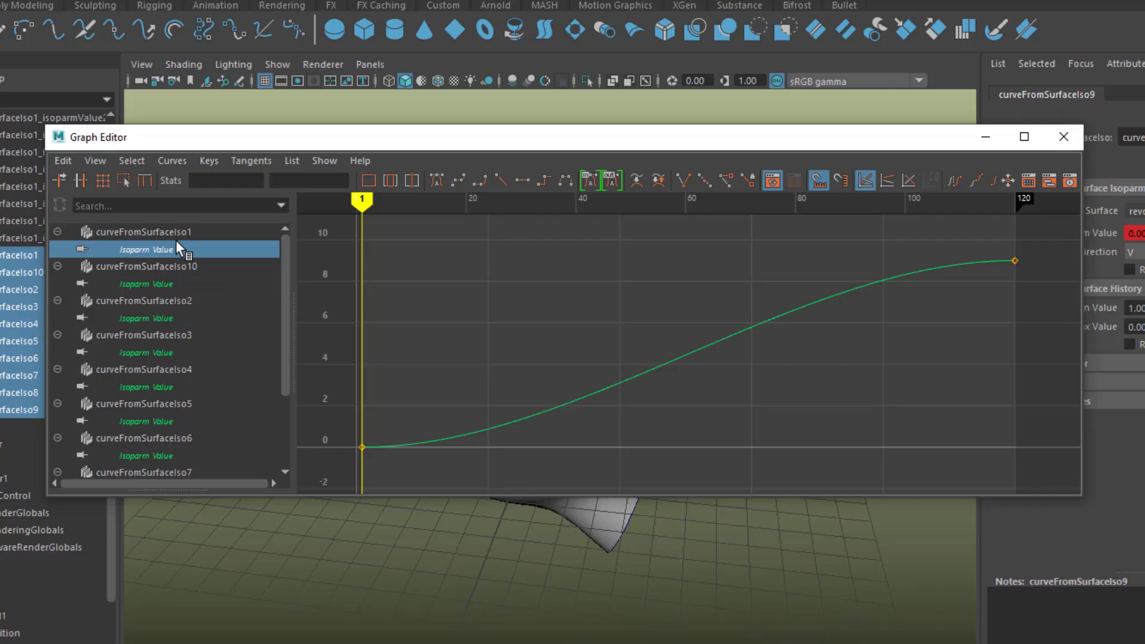
left_click(165, 285)
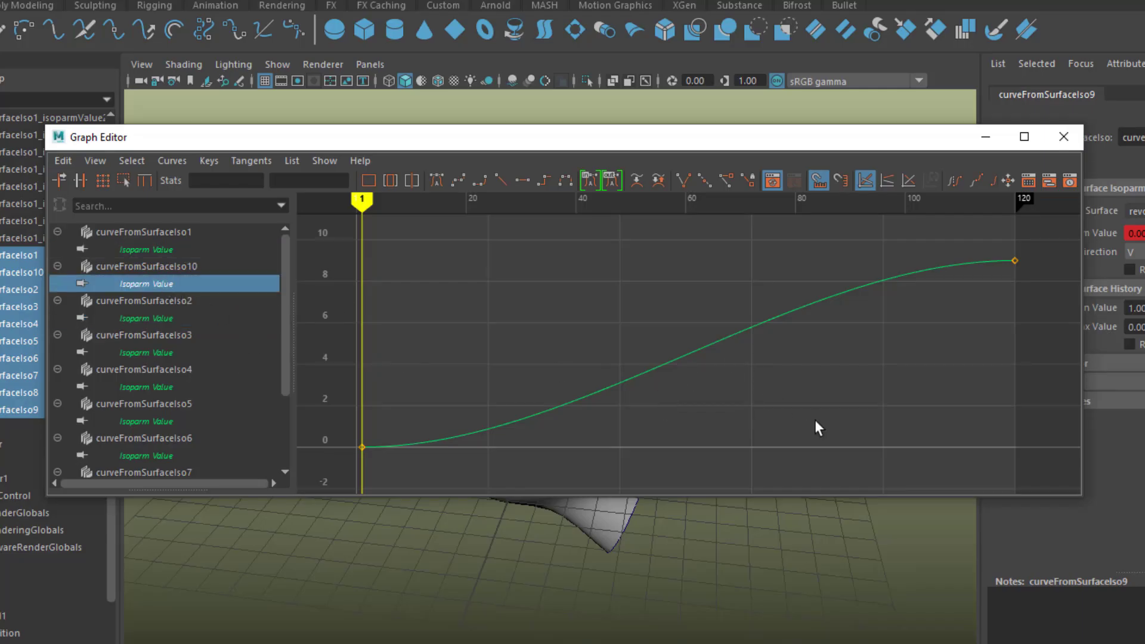
right_click_drag(729, 404, 595, 380, "alt")
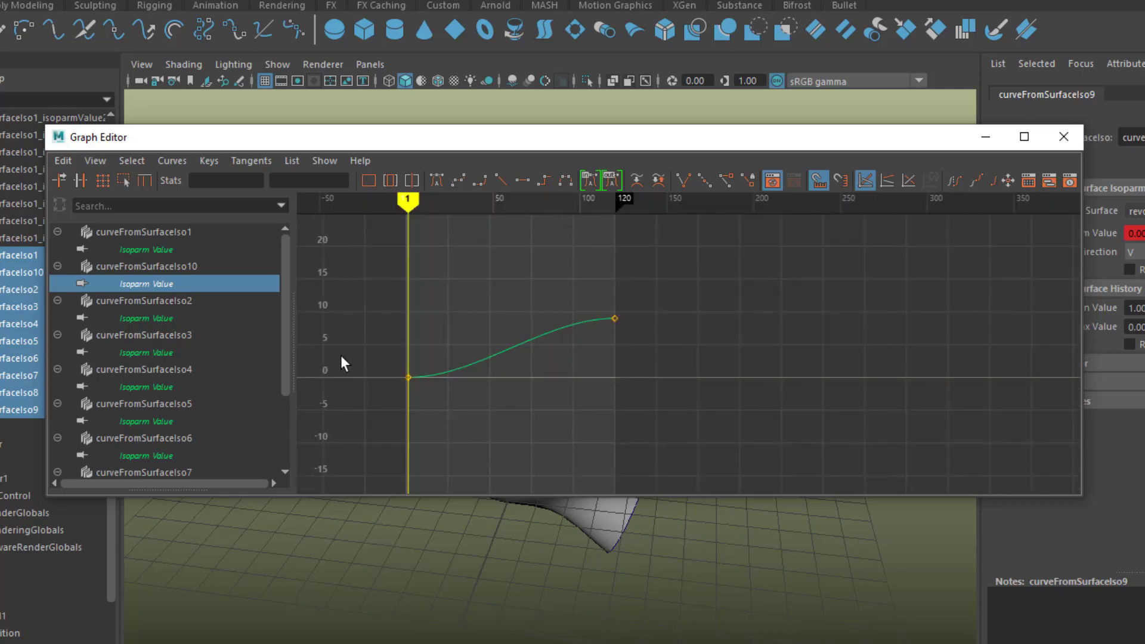
left_click(169, 287)
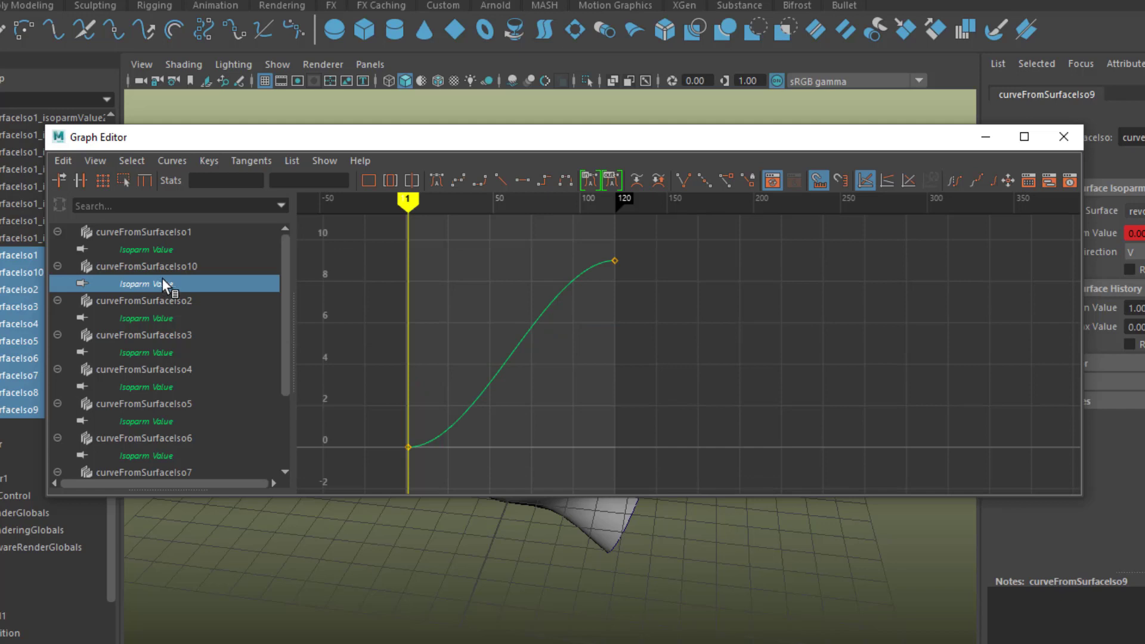
left_click(533, 320)
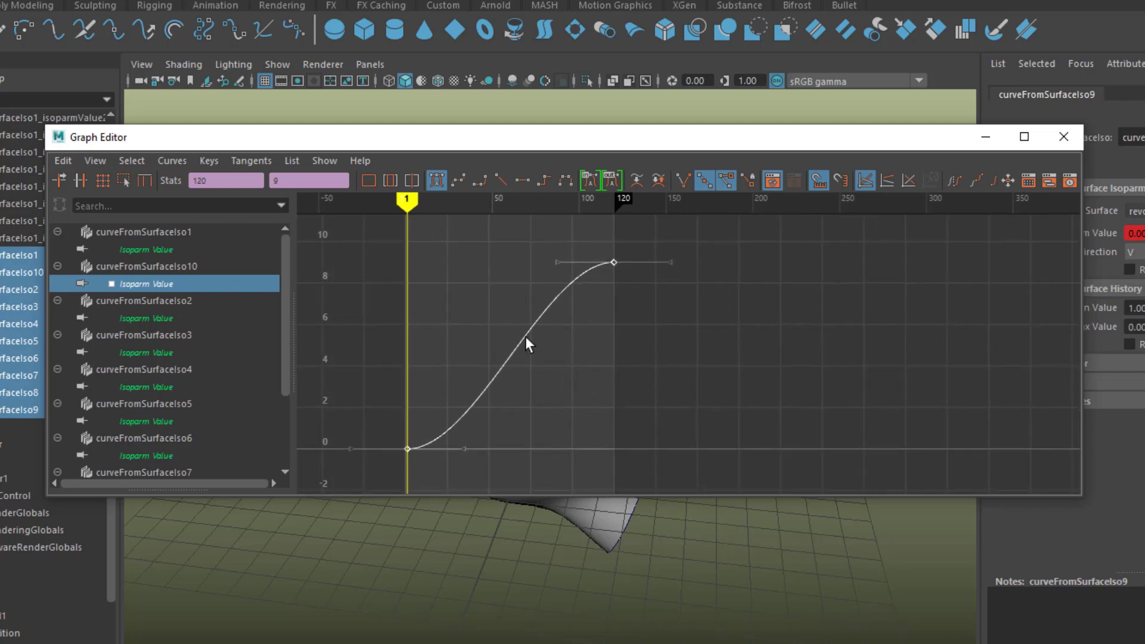
Shift the Isoparm Value keys of Iso10, Iso2, Iso3 and Iso4 progressively later in time.
middle_click_drag(527, 343, 545, 337, "shift")
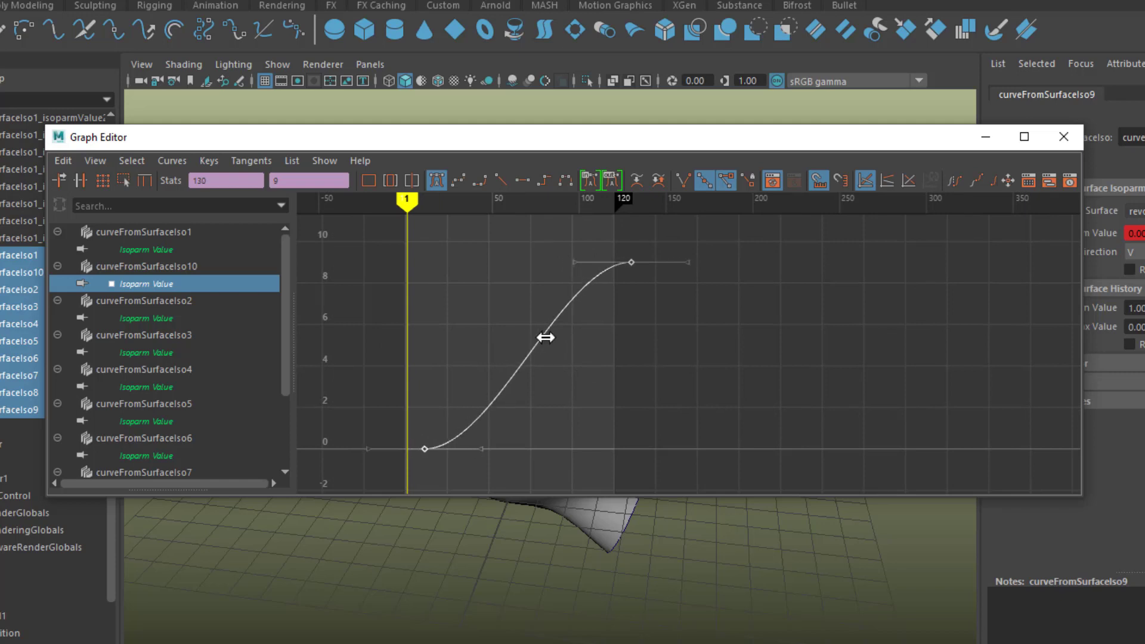
left_click(170, 319)
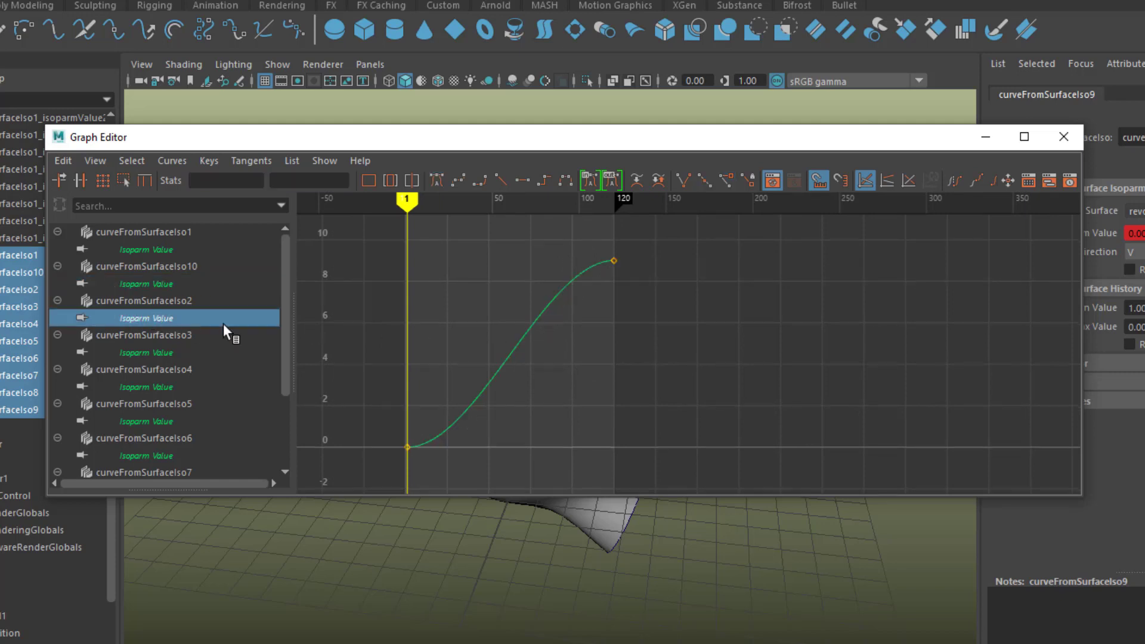
left_click(521, 324)
middle_click_drag(510, 364, 557, 361, "shift")
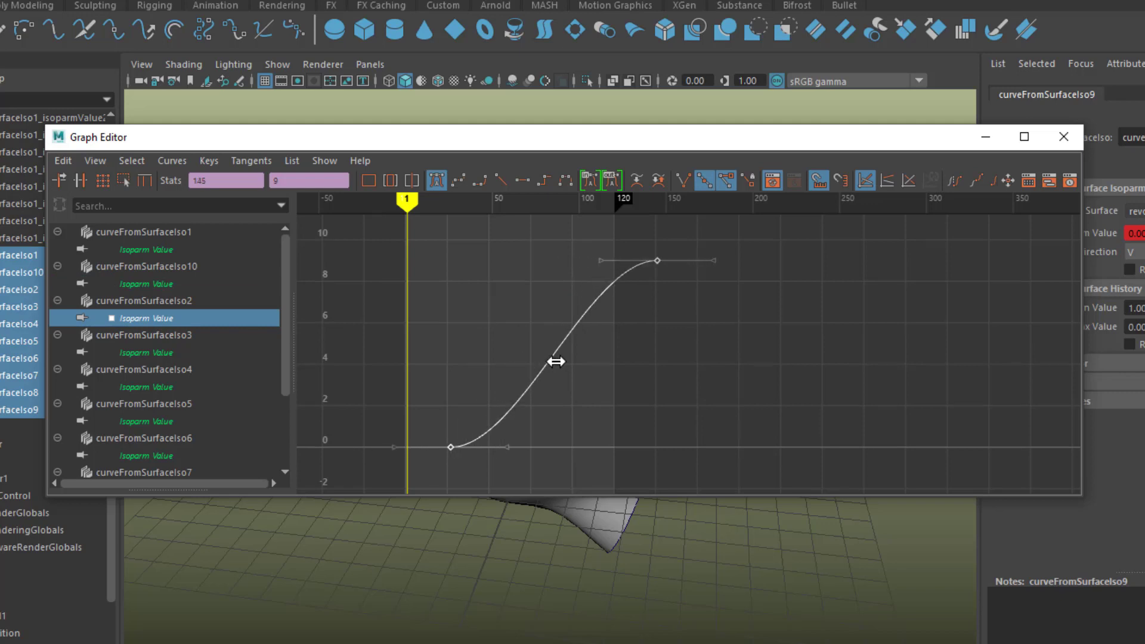
left_click(182, 354)
left_click(524, 369)
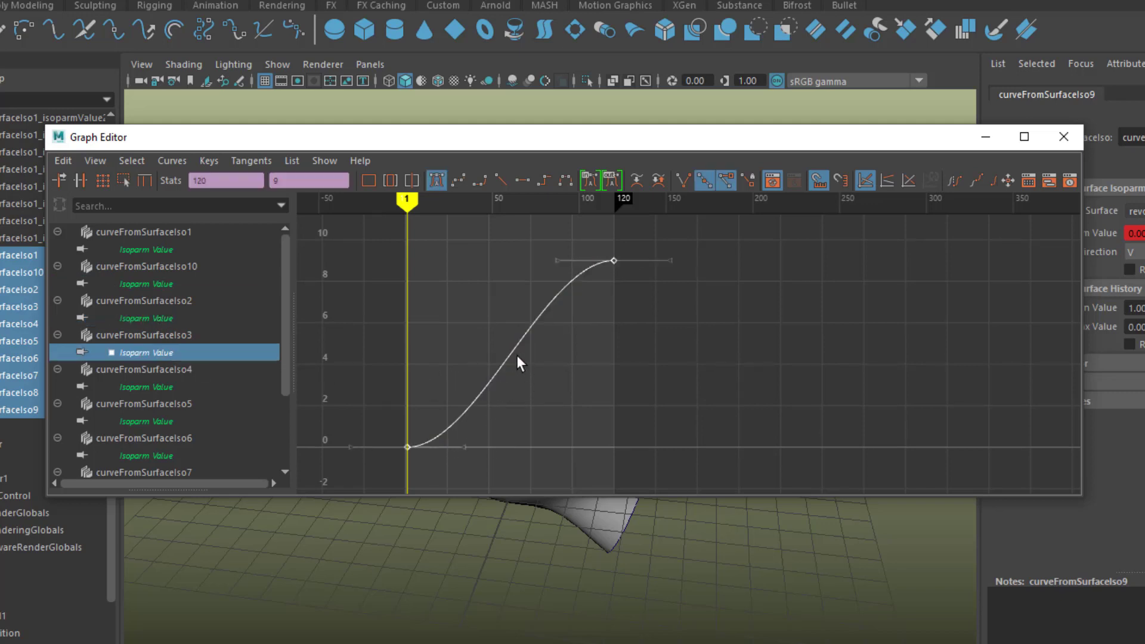
middle_click_drag(519, 360, 651, 378, "shift")
left_click(146, 386)
left_click(516, 358)
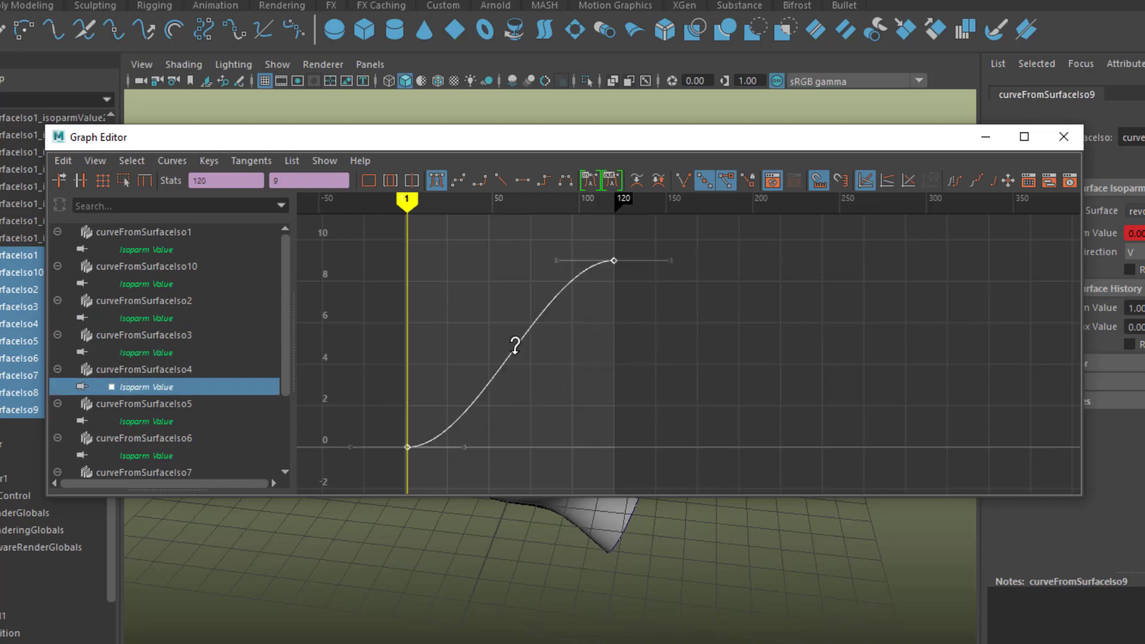
middle_click_drag(515, 345, 632, 366, "shift")
Stagger the Iso5 through Iso8 Isoparm Value keys further right, Iso8 starting near frame 120.
left_click(146, 420)
left_click(521, 340)
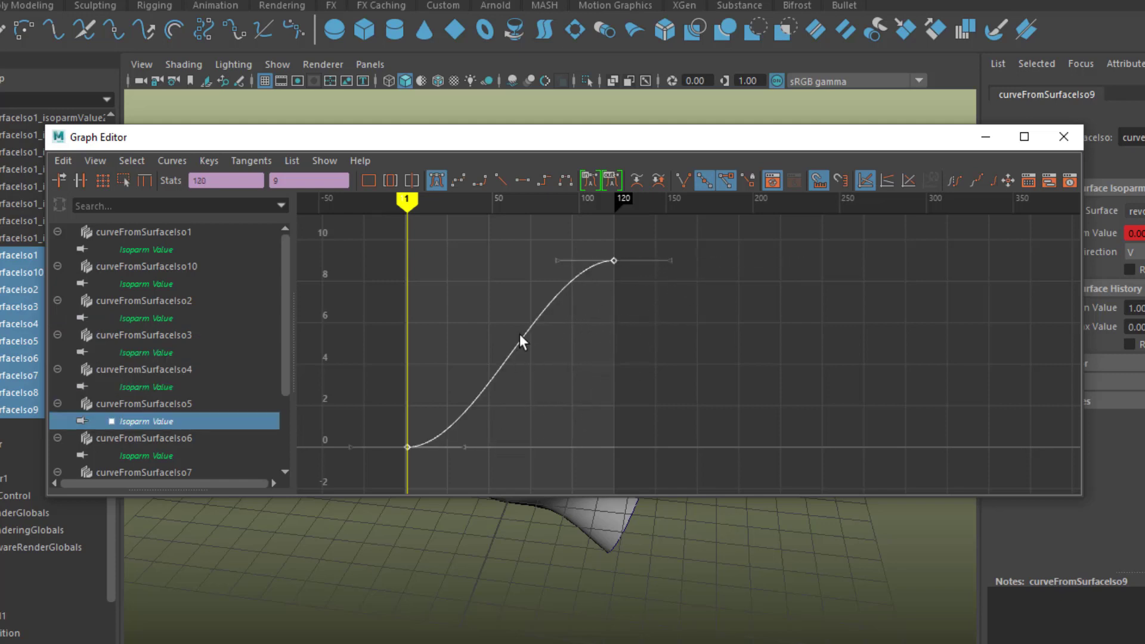
middle_click_drag(521, 339, 799, 386, "shift")
key("Down")
key("Down")
middle_click_drag(639, 380, 817, 409, "shift")
key("Down")
middle_click_drag(521, 358, 991, 420, "shift")
key("Down")
Hide the revolved vase surface so only the ring curves stay visible.
scroll(280, 441, "down", 1)
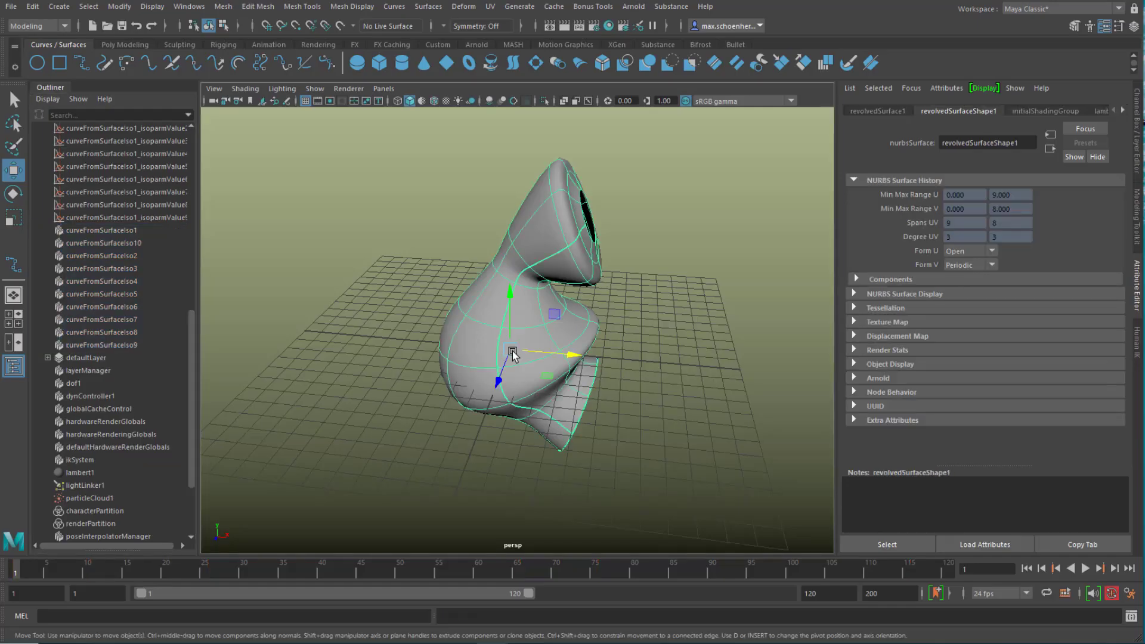
key("h")
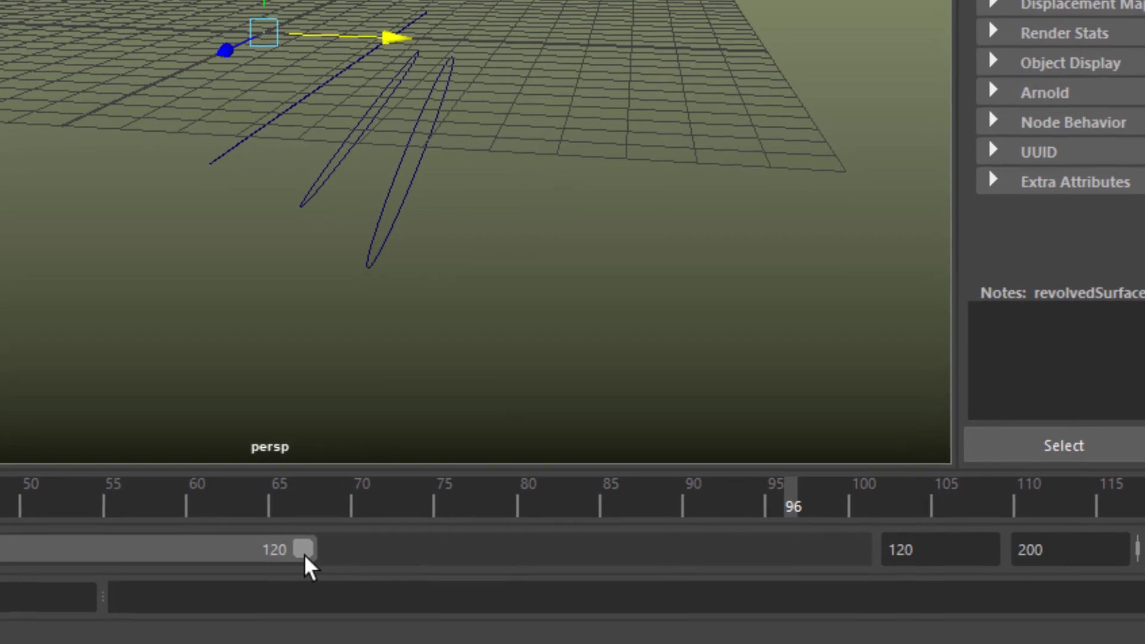
Extend the playback range to frame 200, then set the end frame to 400 and play it back.
left_click_drag(306, 556, 894, 571)
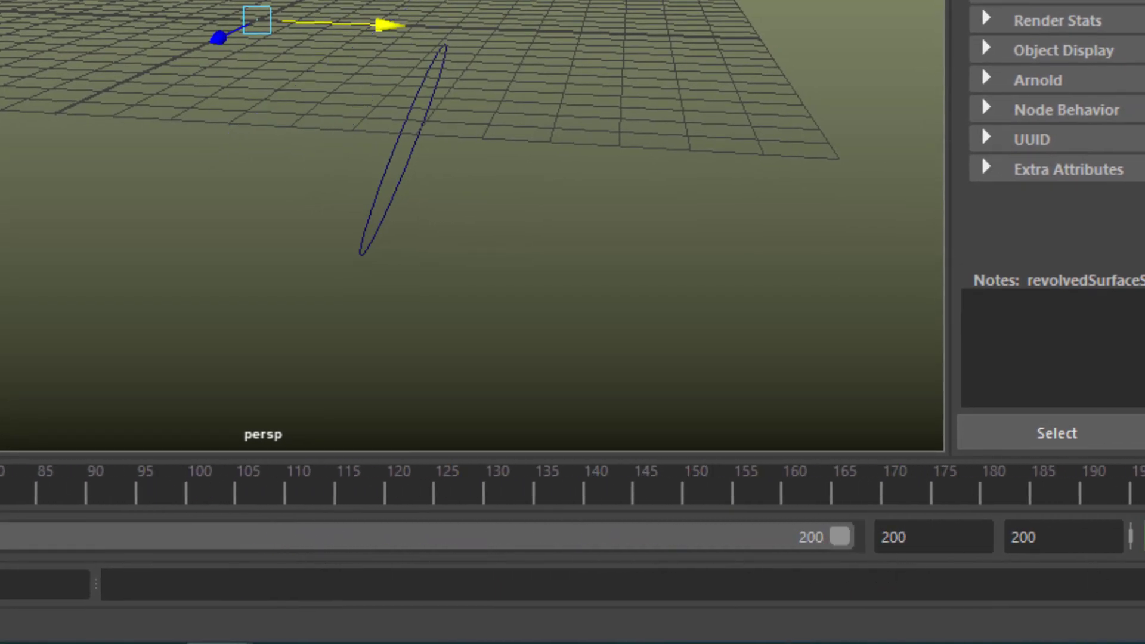
key("alt+v")
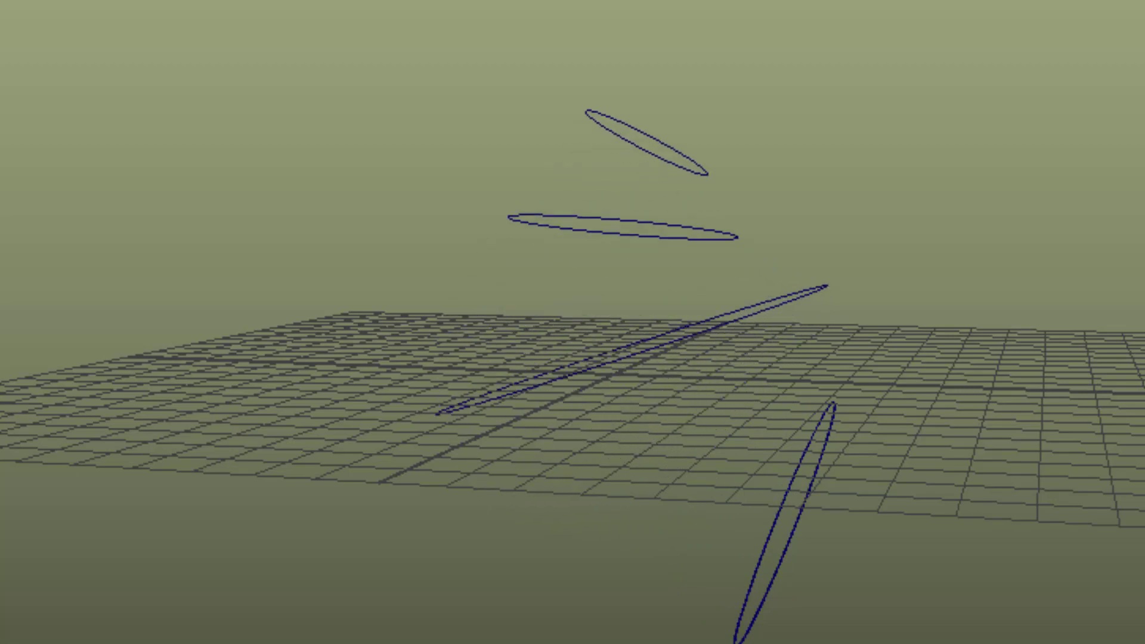
type("400")
key("Return")
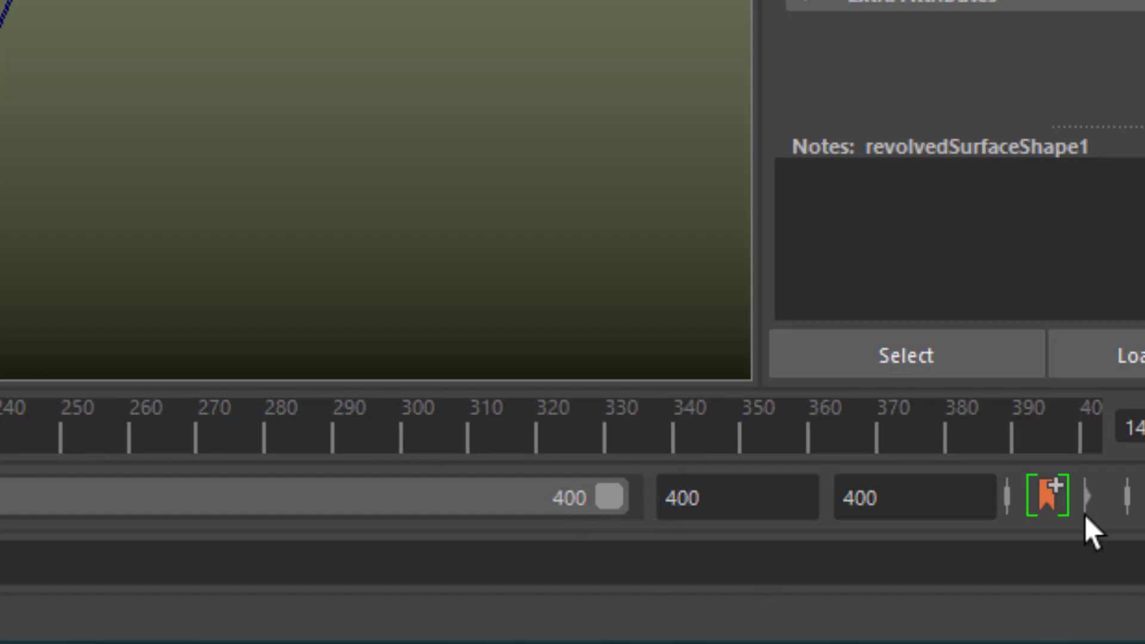
left_click(1085, 568)
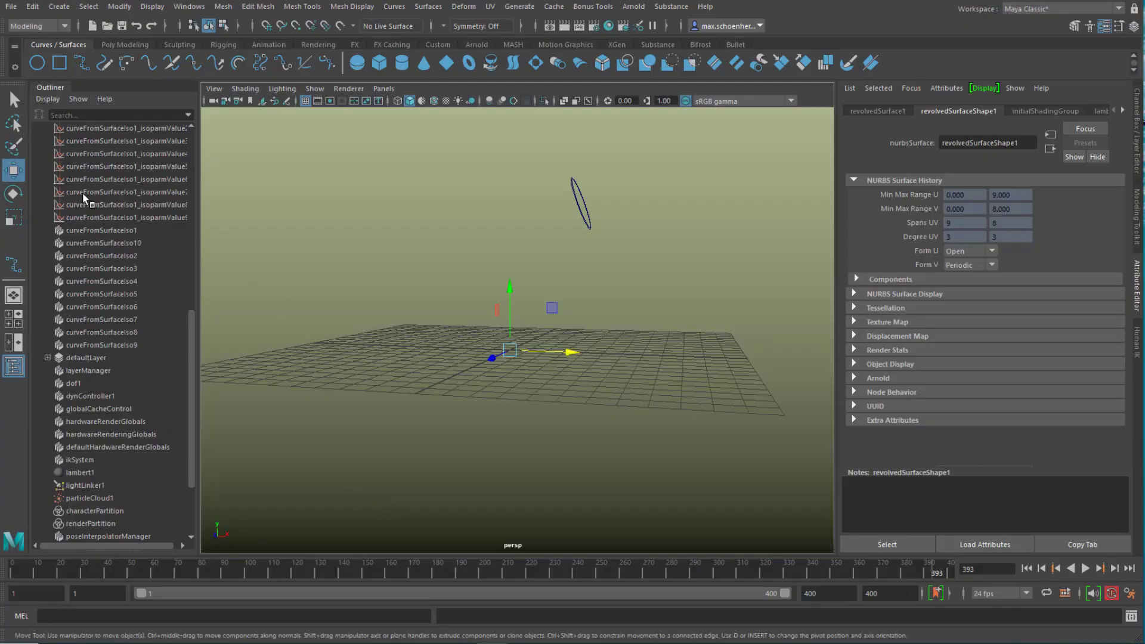
Select the ten duplicated ring curves and group them into an Arnold curve collector with Mode set to thick.
right_click(121, 142)
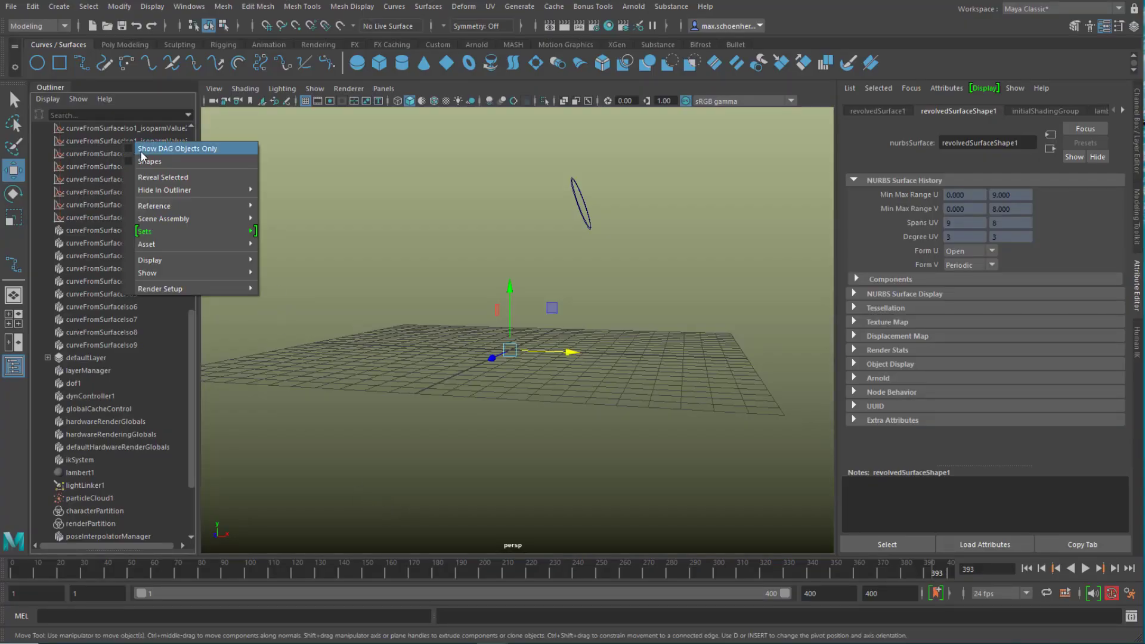
left_click(142, 150)
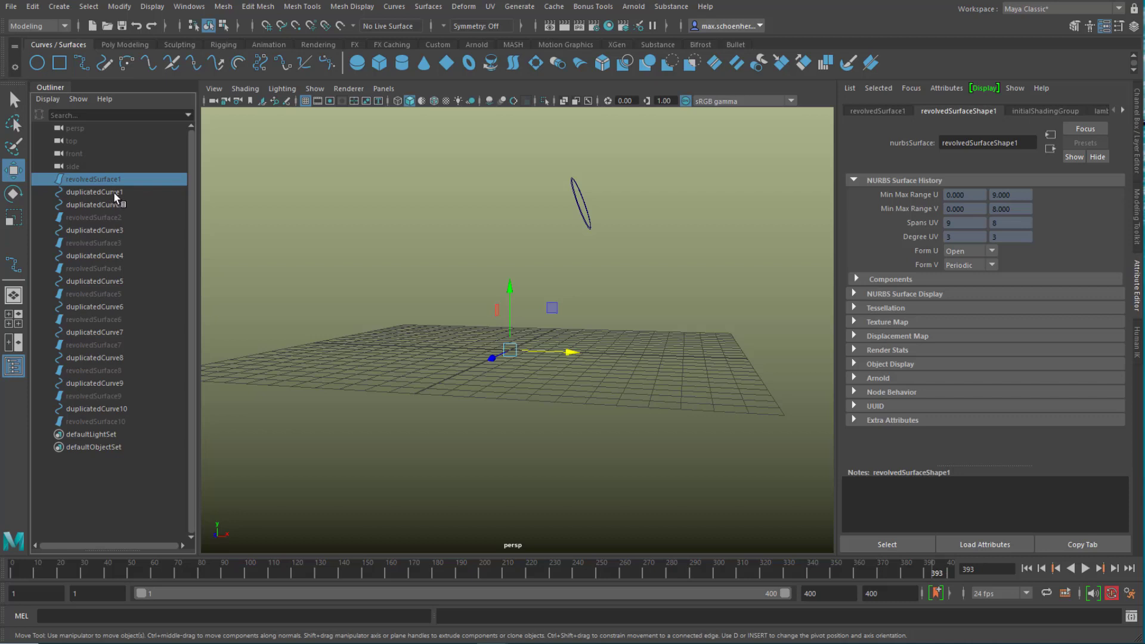
left_click_drag(555, 183, 580, 199)
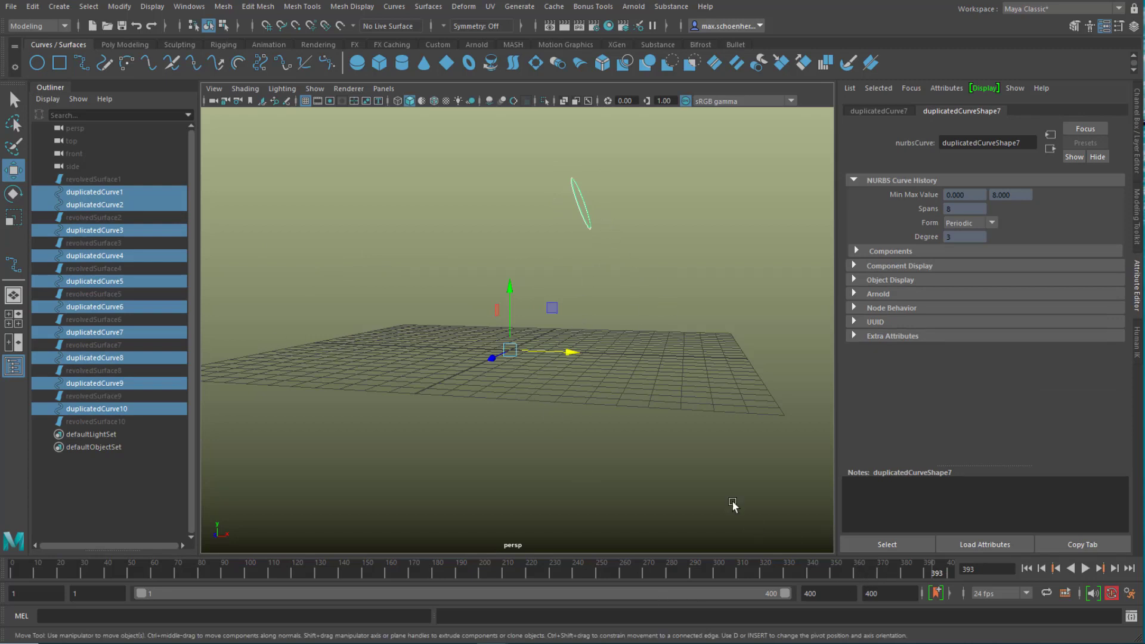
left_click(633, 7)
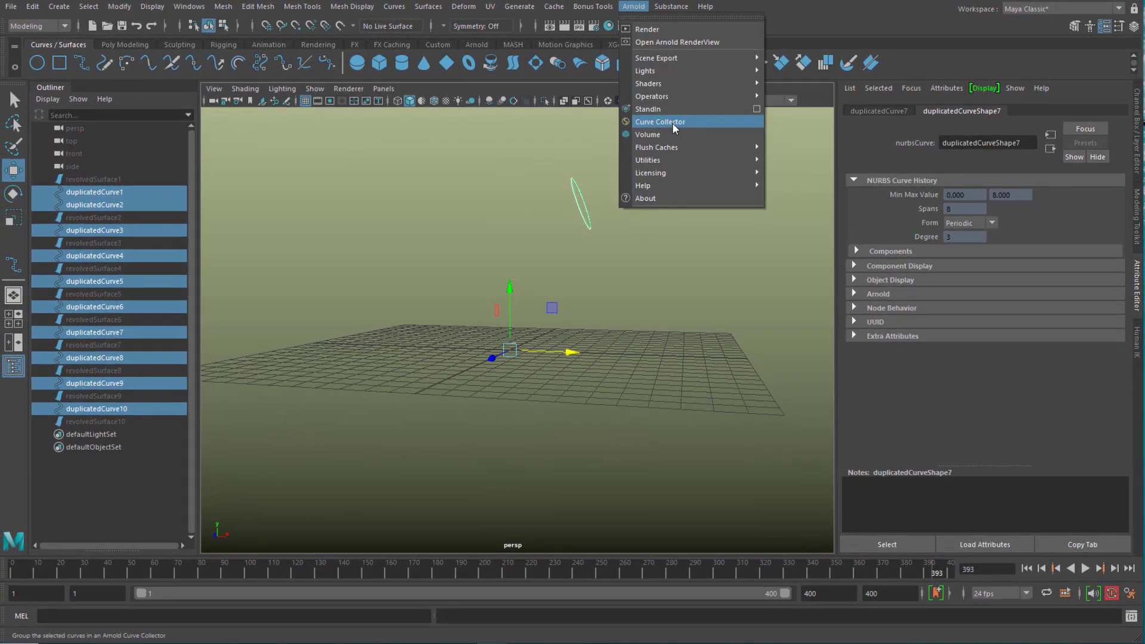
left_click(672, 123)
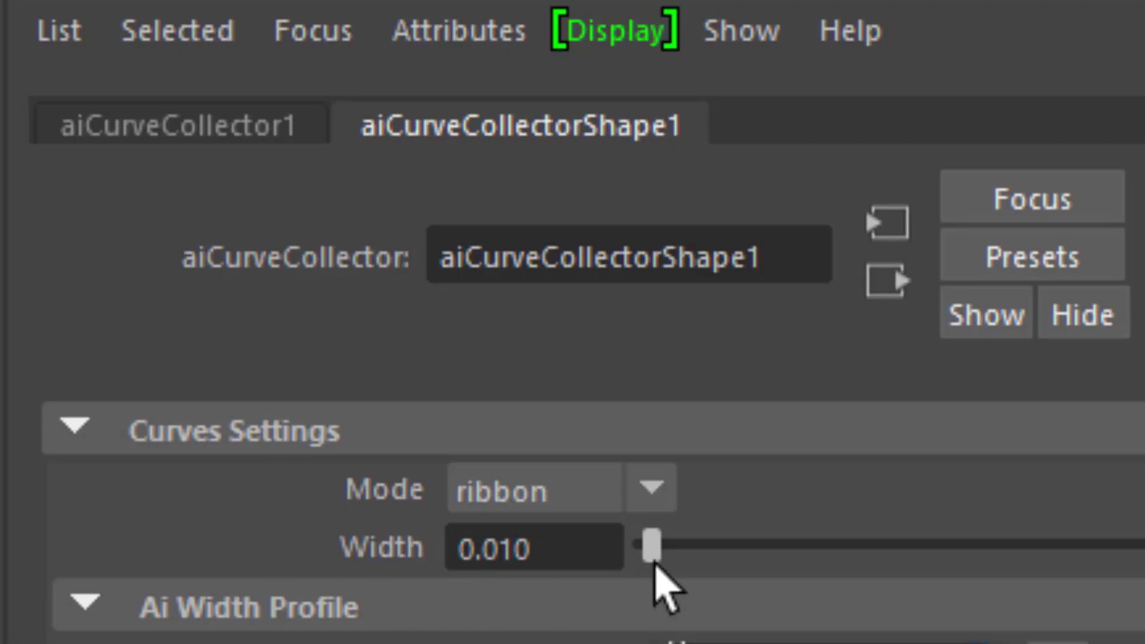
left_click(656, 486)
left_click(590, 605)
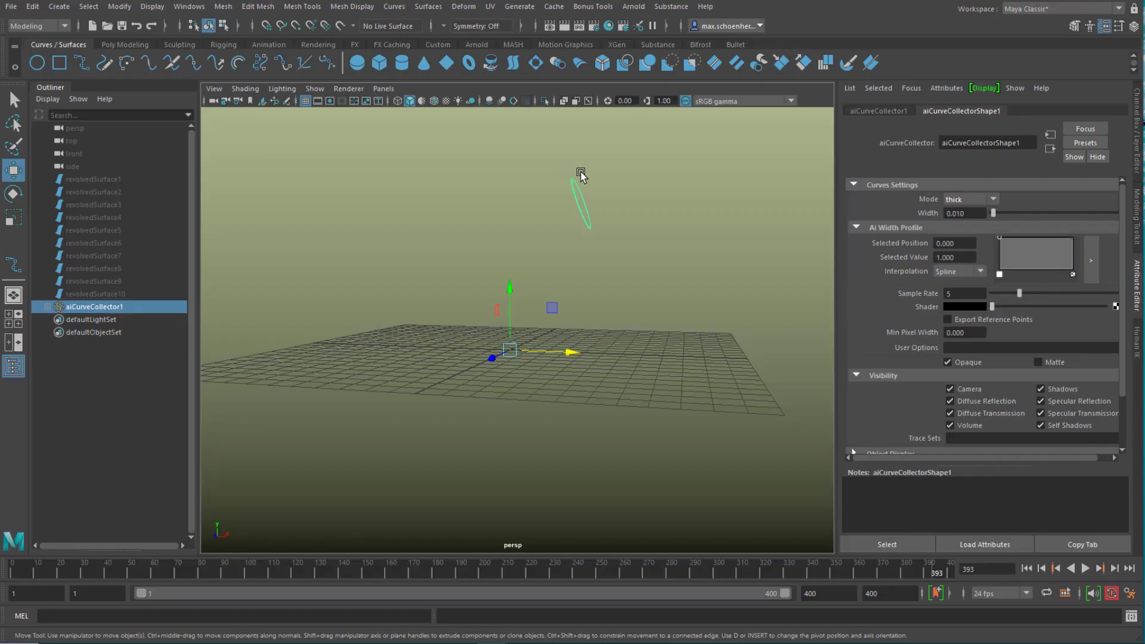
Add an Arnold skydome light, aiSkyDomeLight1, to the scene.
left_click(633, 7)
mouse_move(704, 70)
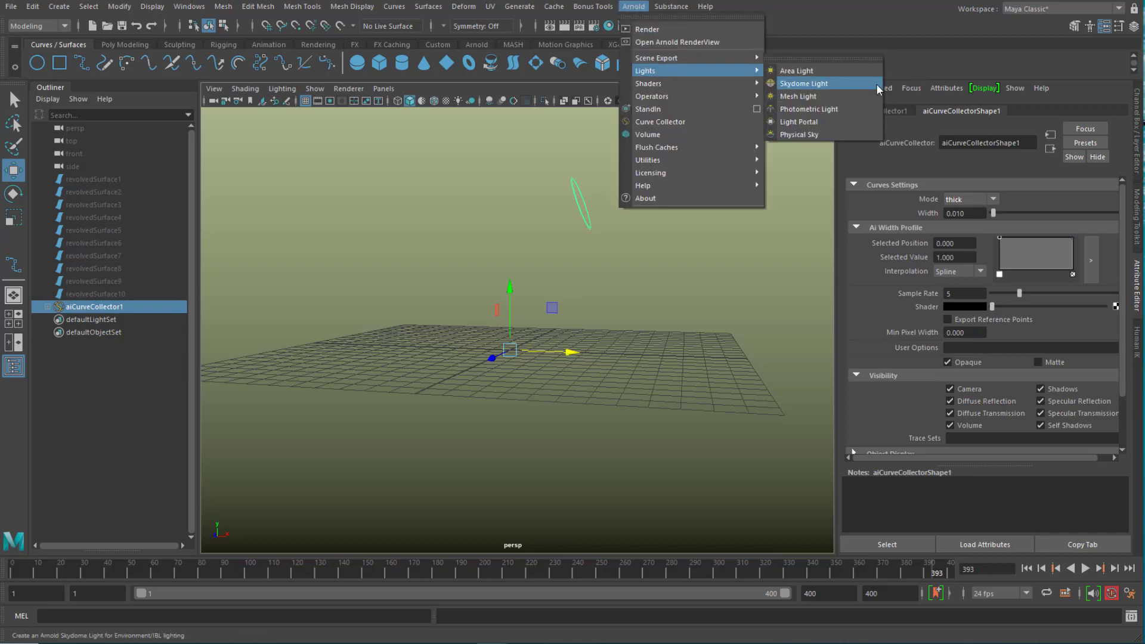
left_click(841, 90)
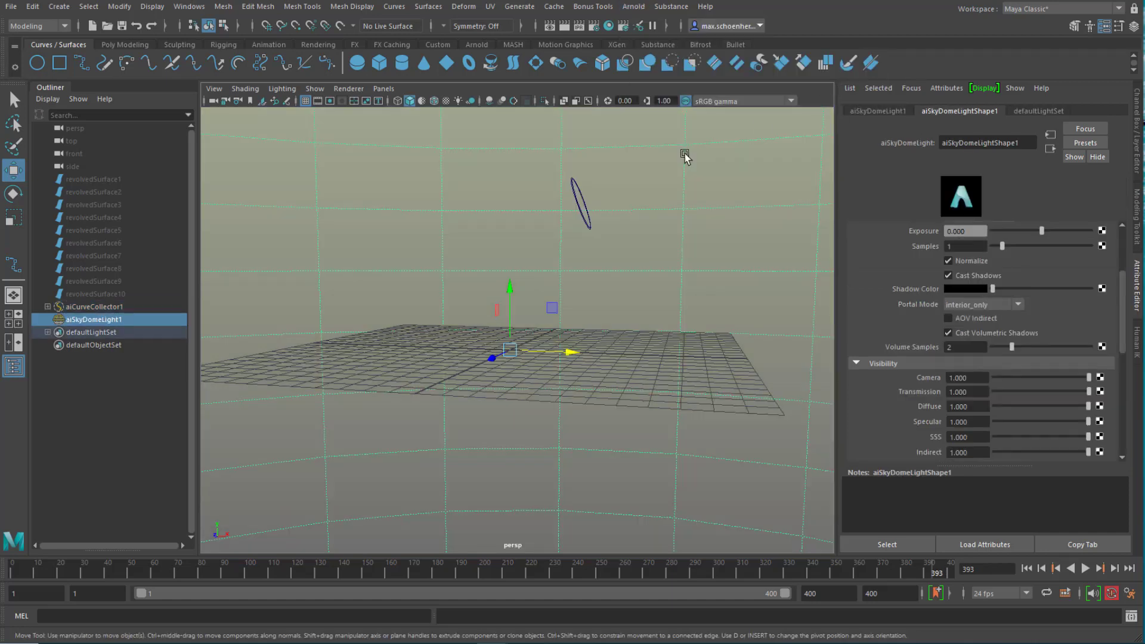
Hide lights in the viewport display and set the dome light's camera visibility to 0.
left_click(314, 89)
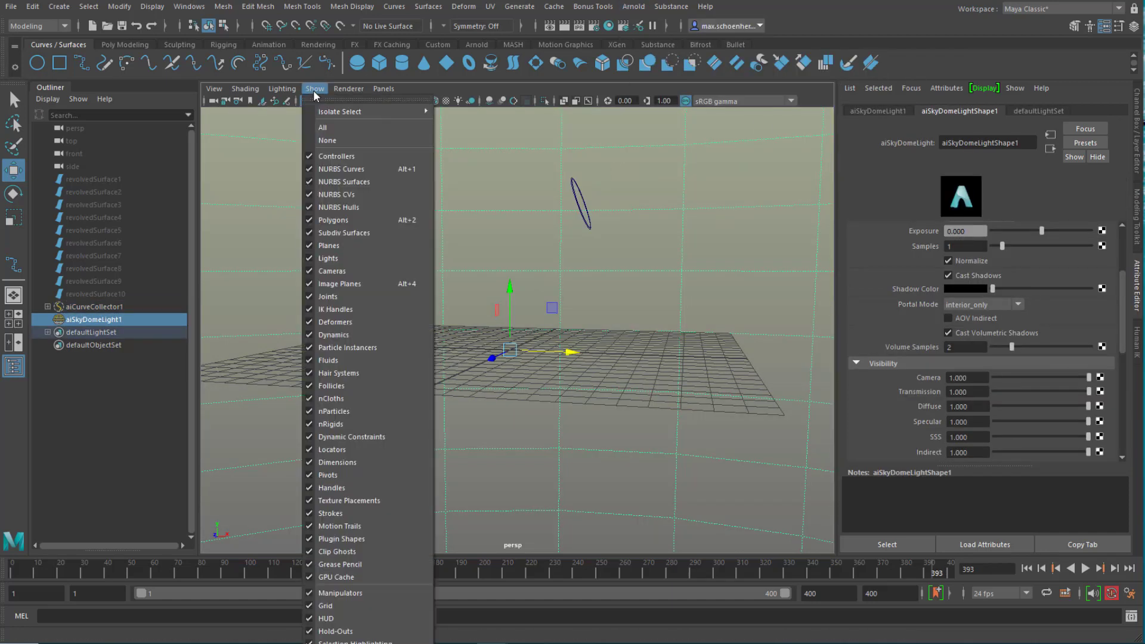
left_click(358, 260)
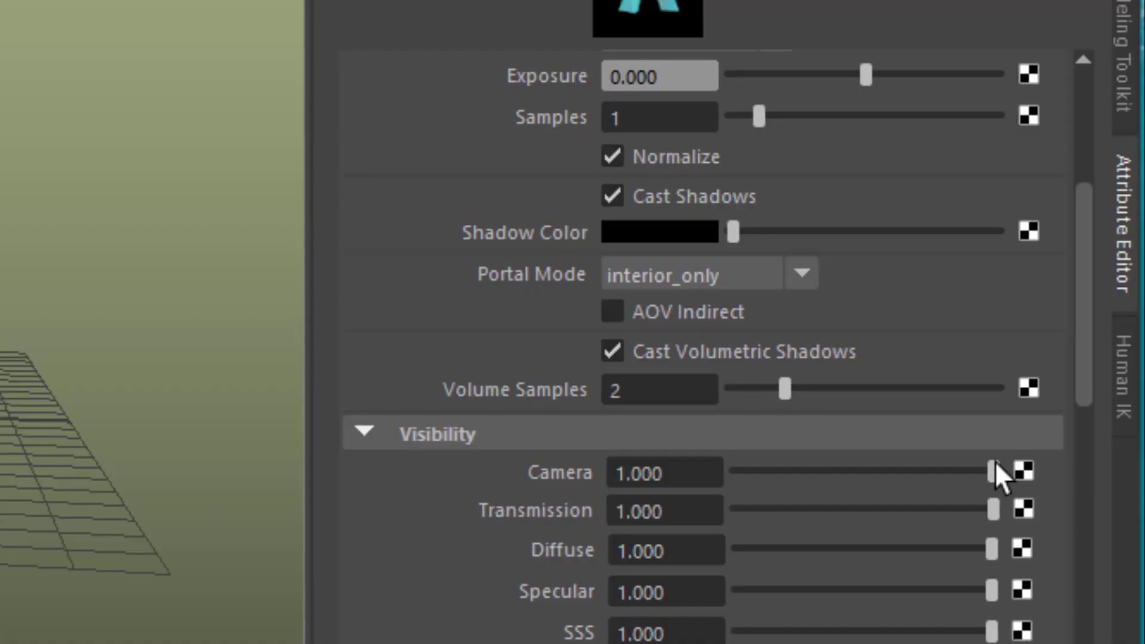
left_click_drag(1089, 378, 991, 382)
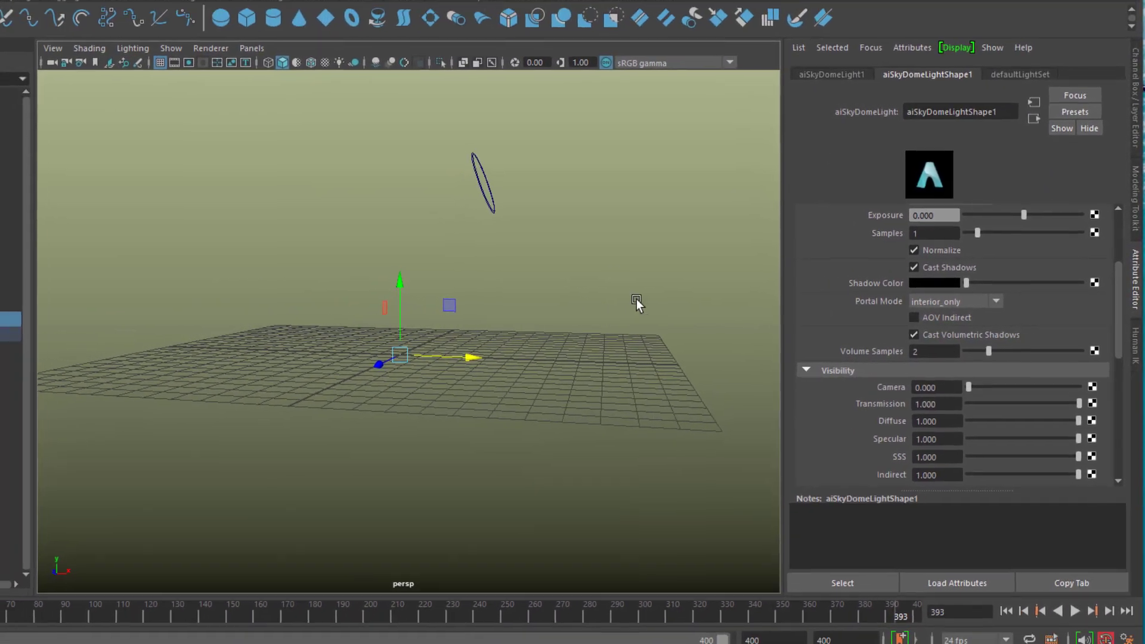
left_click(261, 62)
Render the viewport with Arnold interactively, jump to frame 214 and select aiCurveCollector1.
left_click(367, 123)
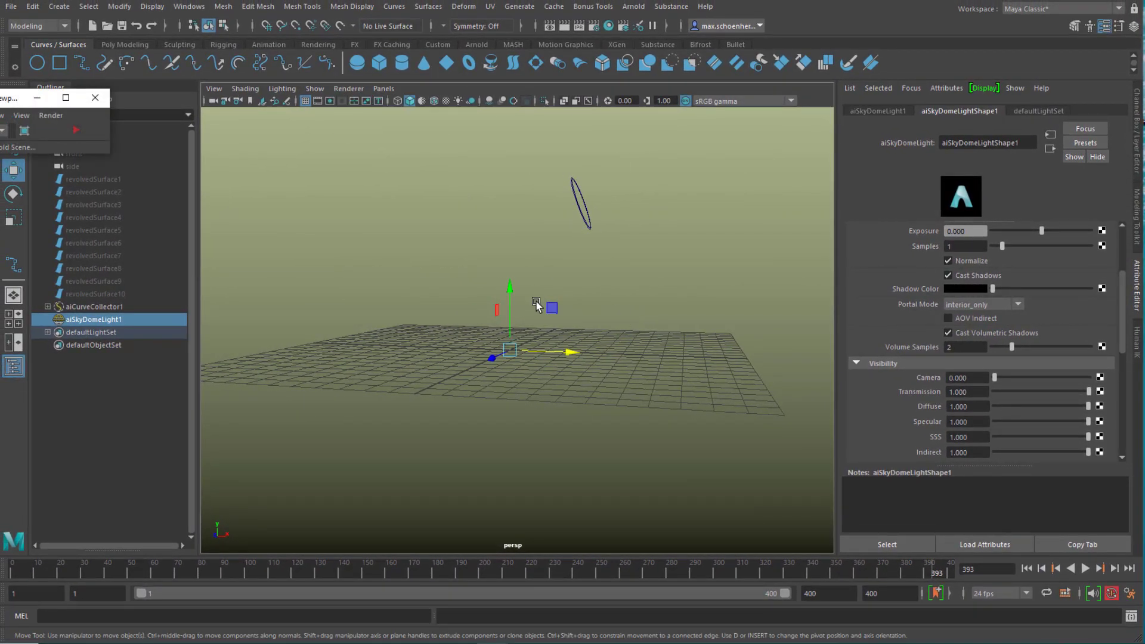
left_click(75, 129)
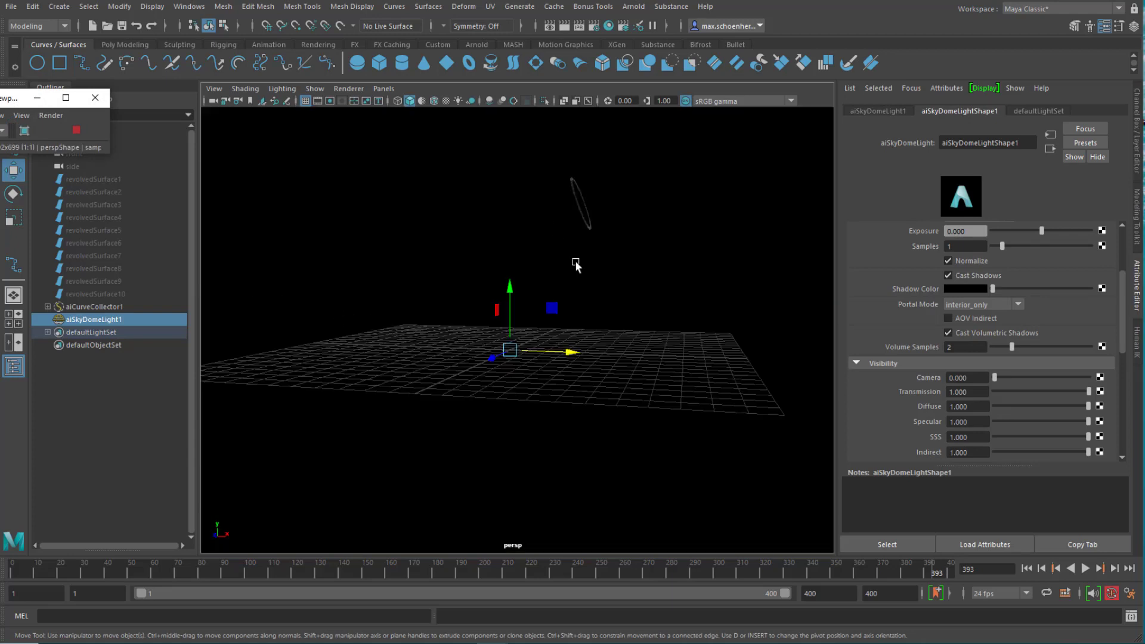
left_click(511, 575)
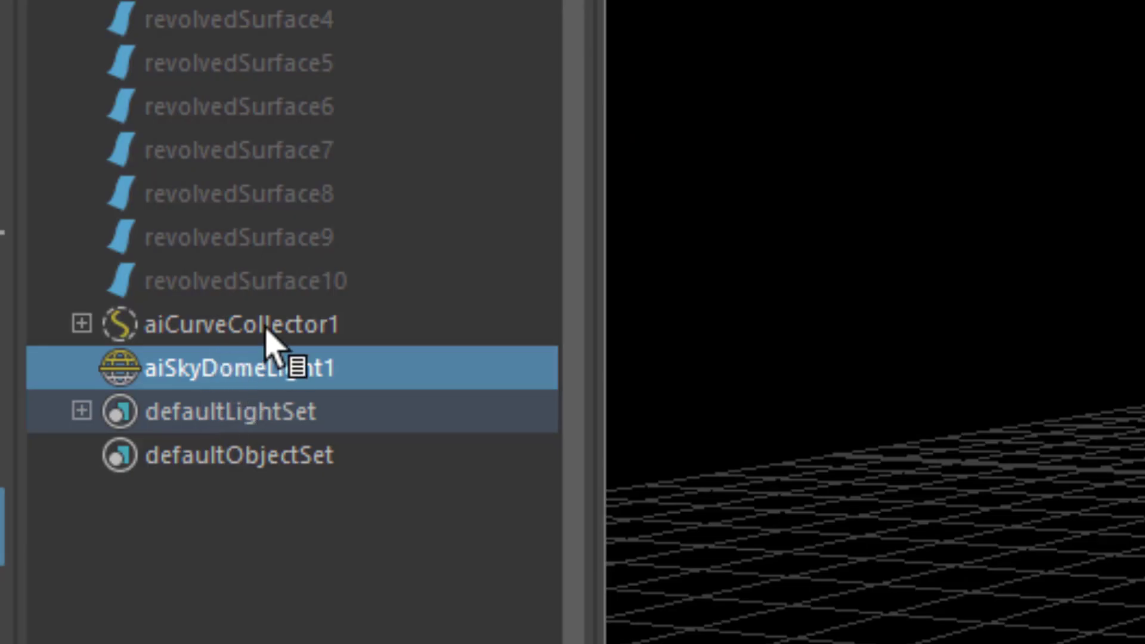
left_click(268, 327)
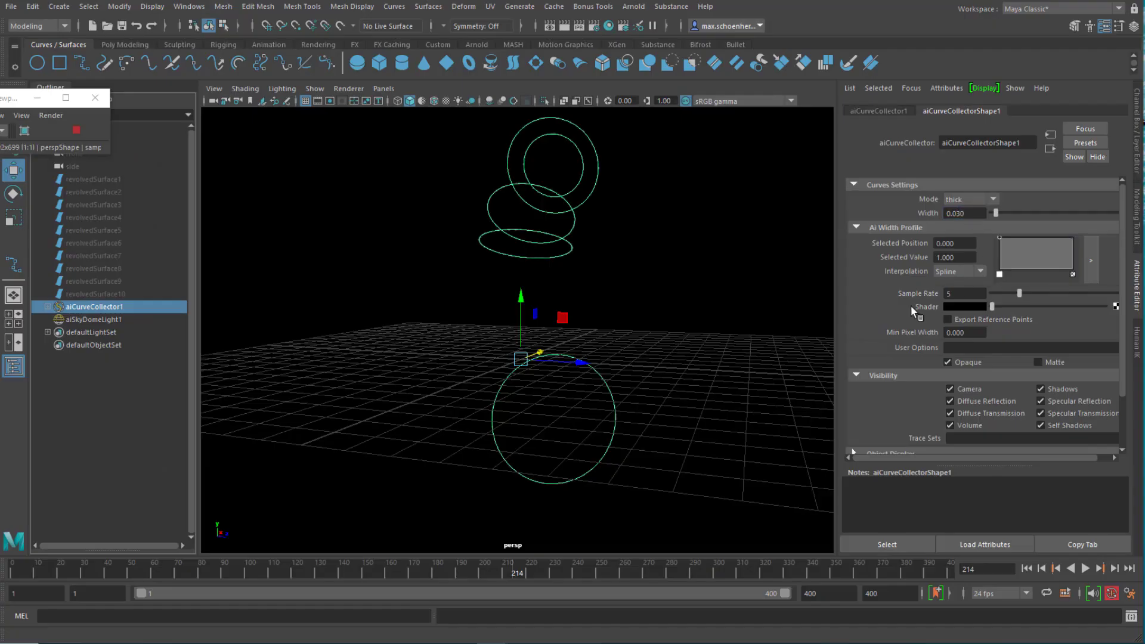
Map a Ramp texture to the curve collector's shader and set a ramp entry to white.
left_click(907, 543)
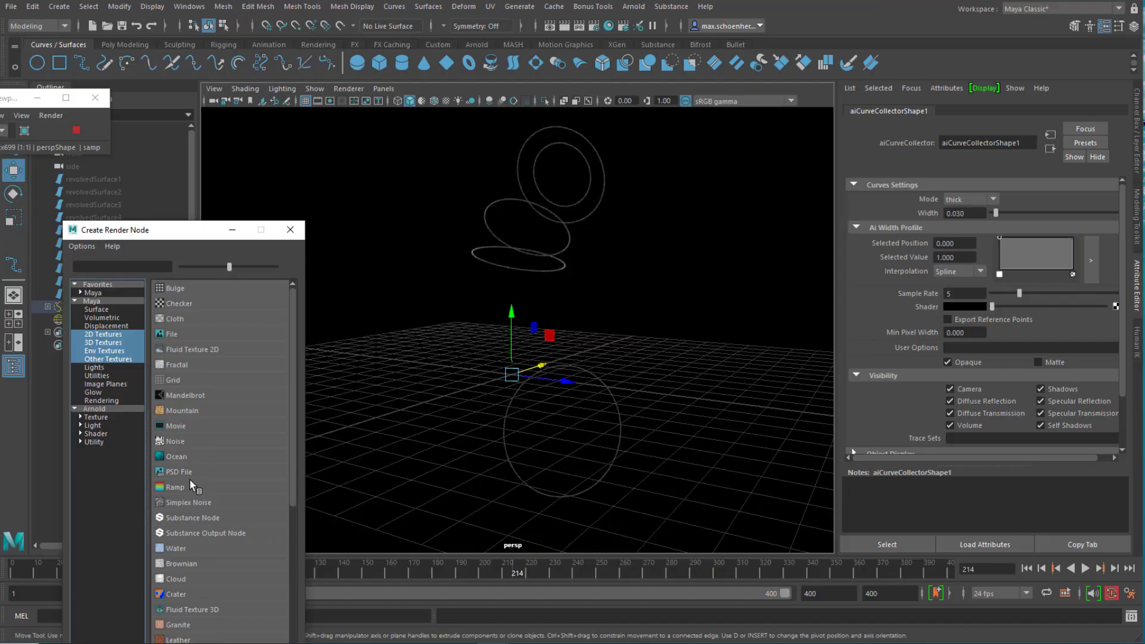
left_click(189, 490)
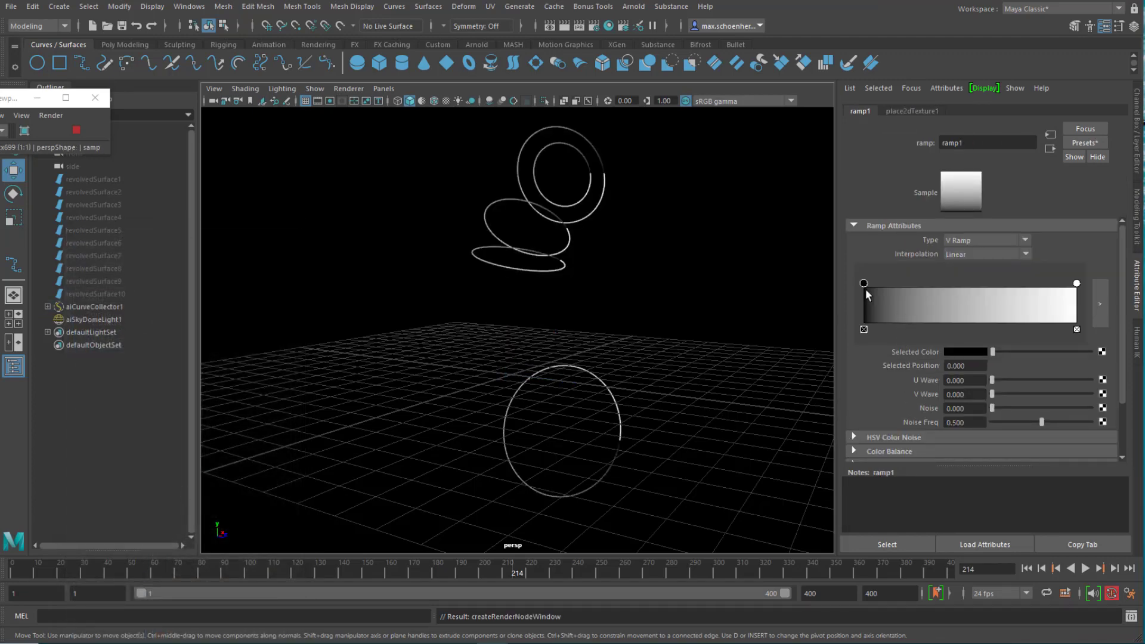
mouse_move(864, 282)
left_mouse_down()
mouse_move(954, 299)
mouse_move(846, 313)
left_mouse_up()
left_click(964, 352)
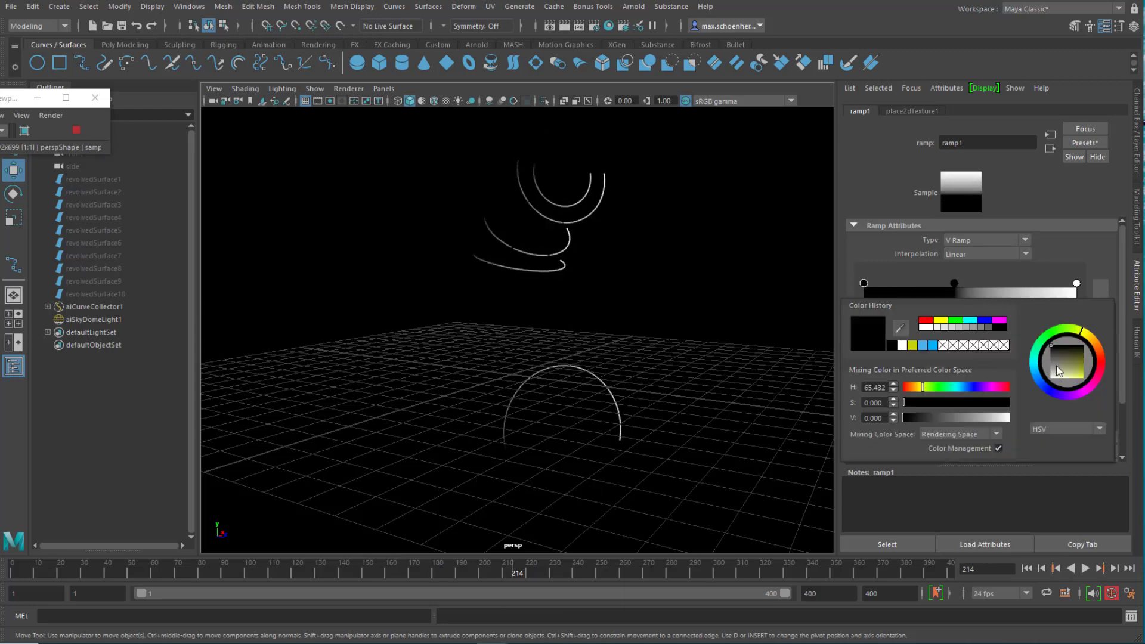
left_click_drag(1059, 370, 1043, 405)
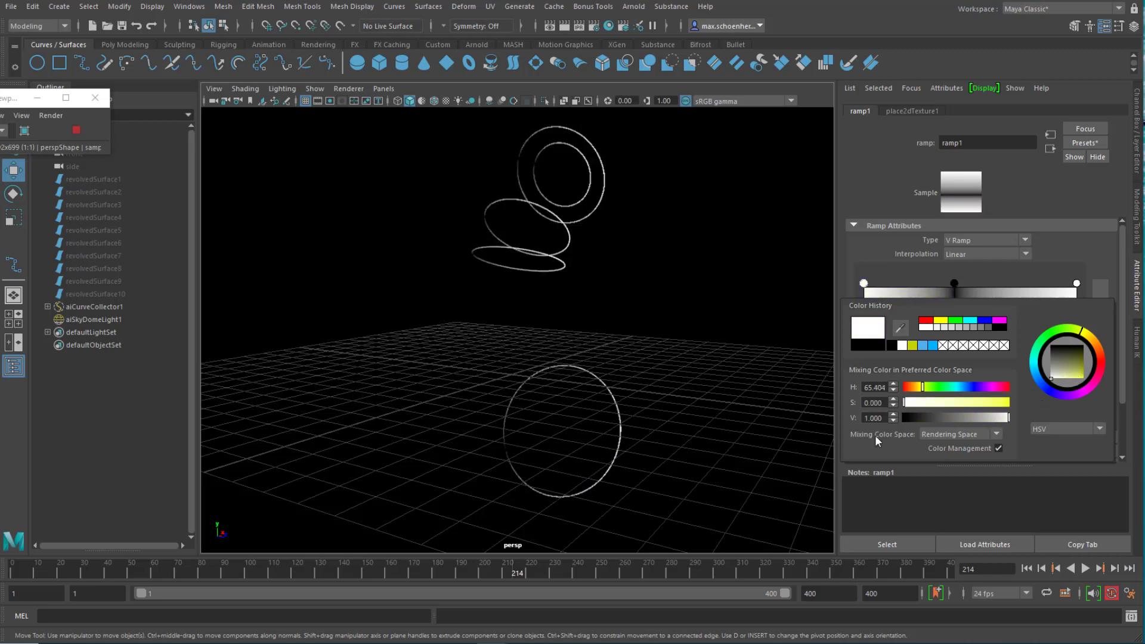
Move the middle ramp entry to about 0.467, make it cyan, and scrub to preview.
left_click_drag(954, 285, 962, 284)
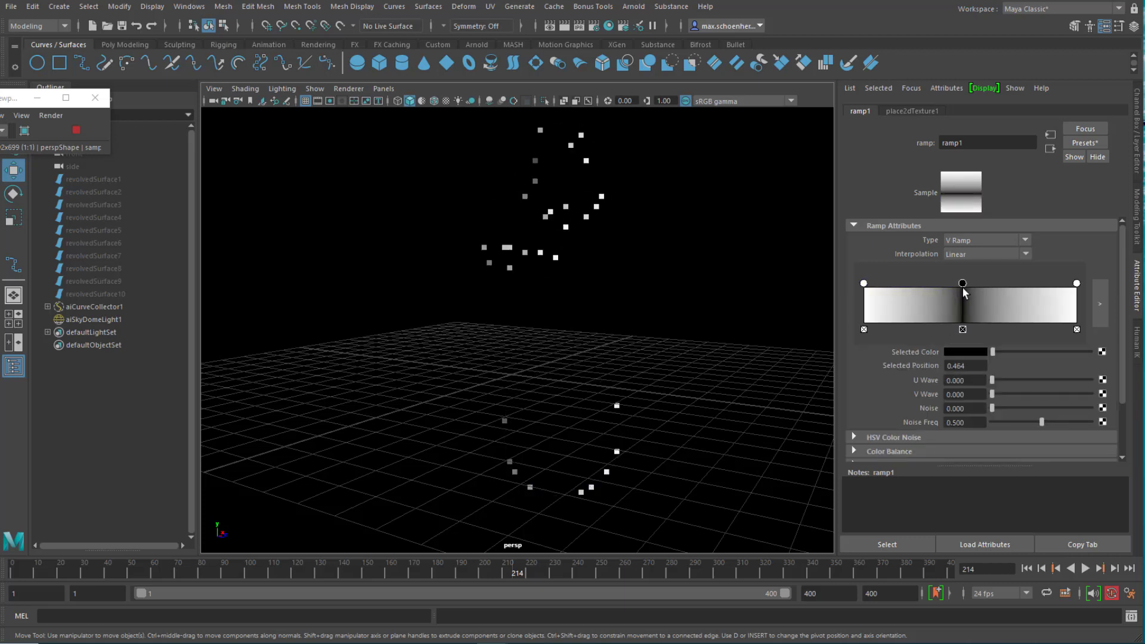
left_click(956, 351)
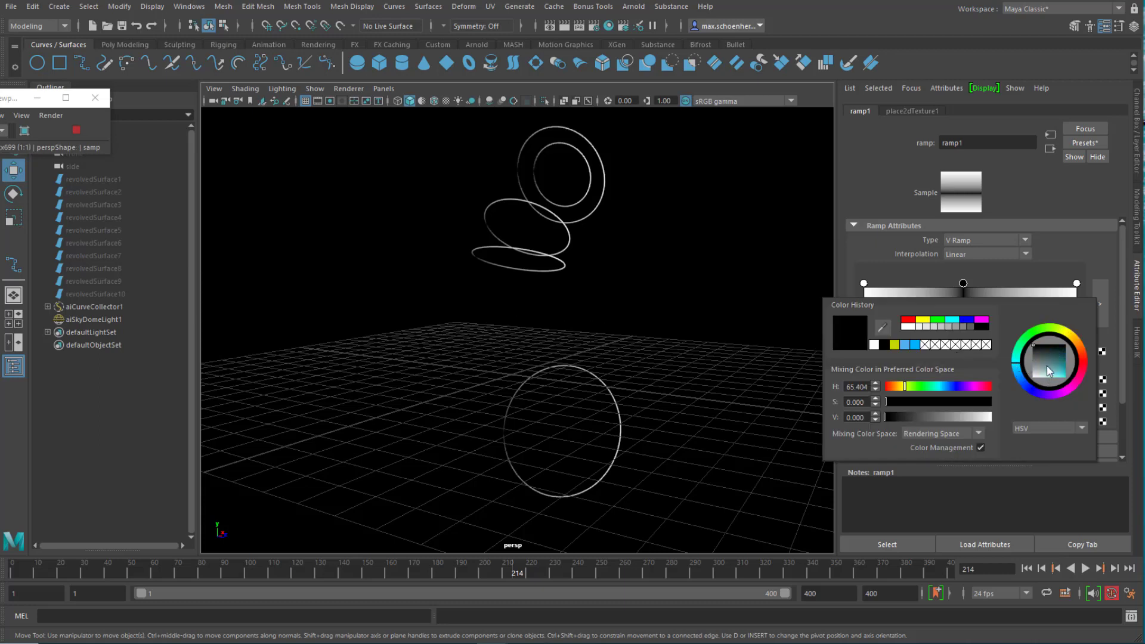
left_click(1049, 370)
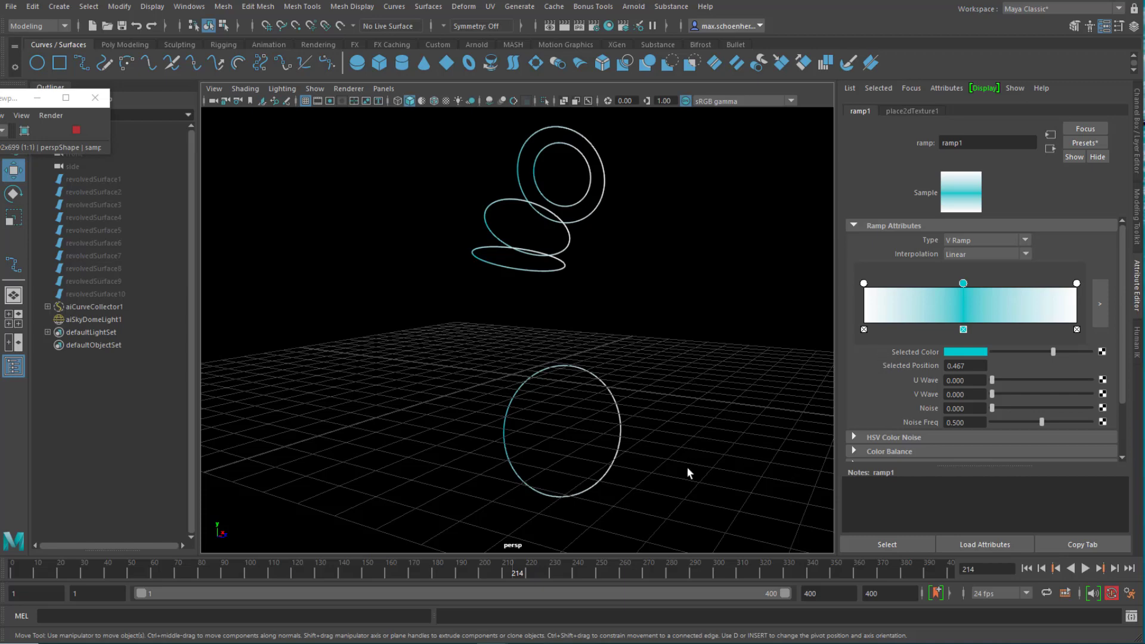
left_click_drag(542, 571, 578, 574)
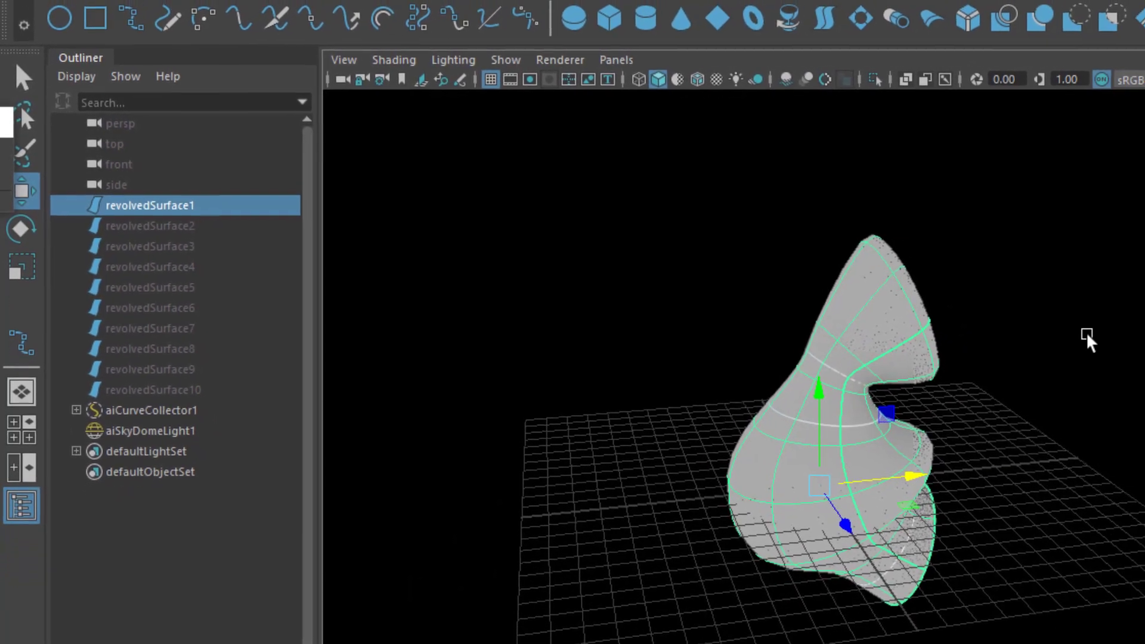
Assign a new Arnold aiFlat material to revolvedSurface1 and darken its colour to grey.
right_click(867, 291)
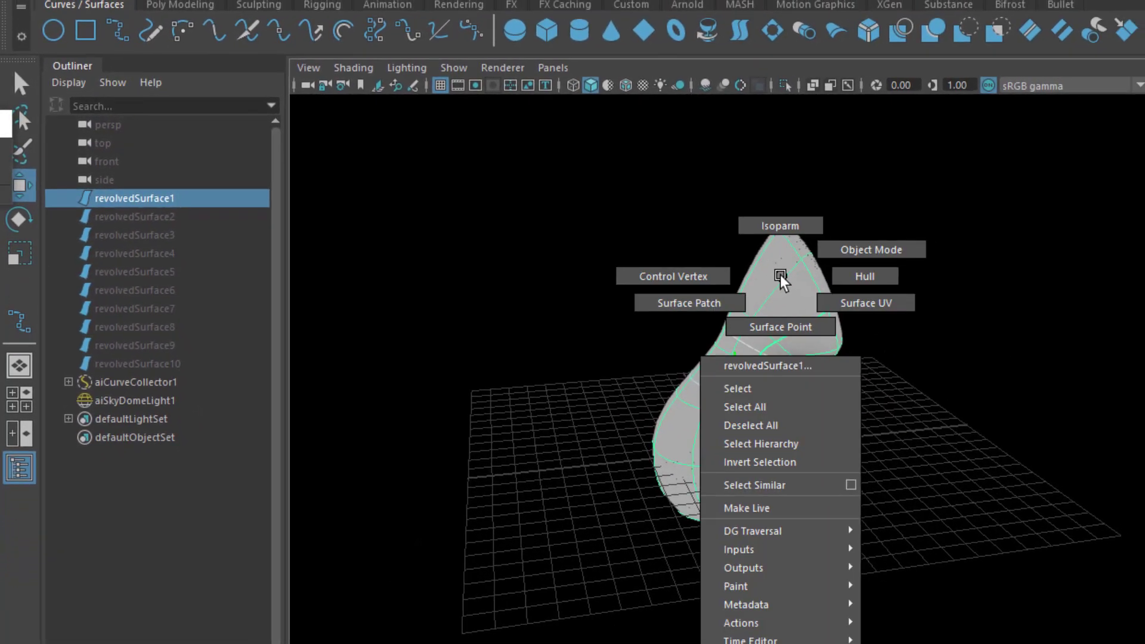
left_click(716, 642)
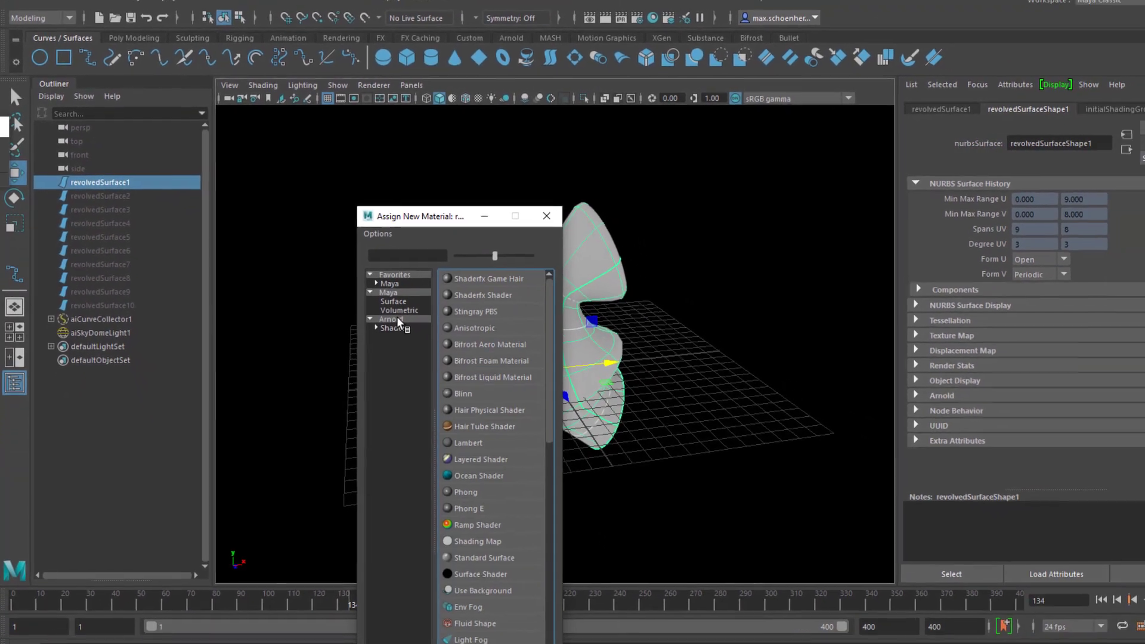
left_click(394, 320)
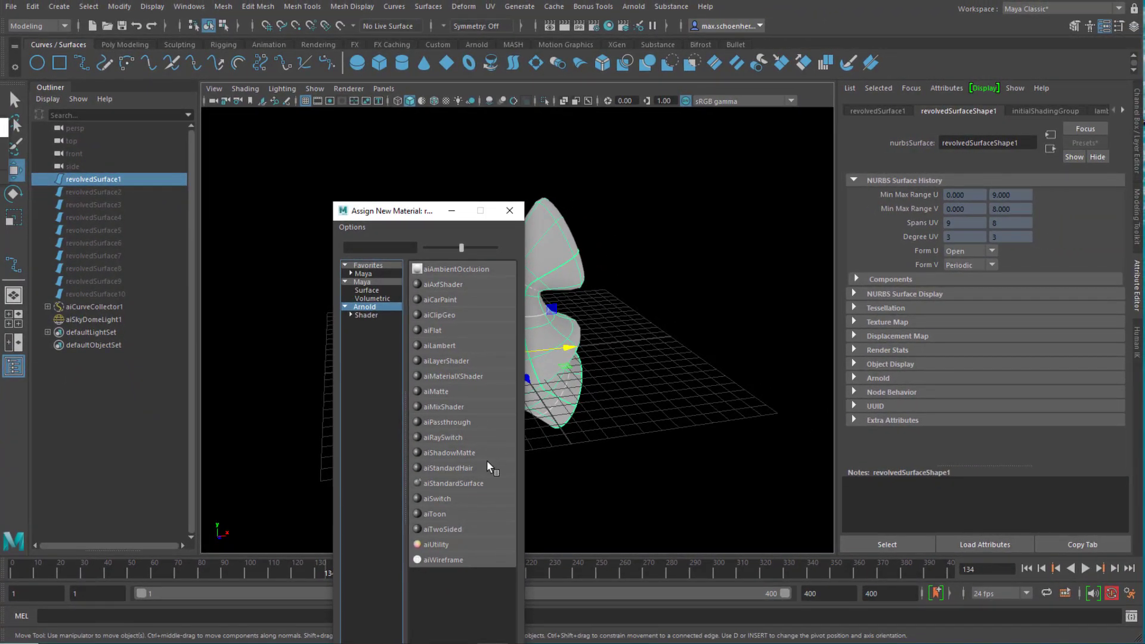
left_click(440, 331)
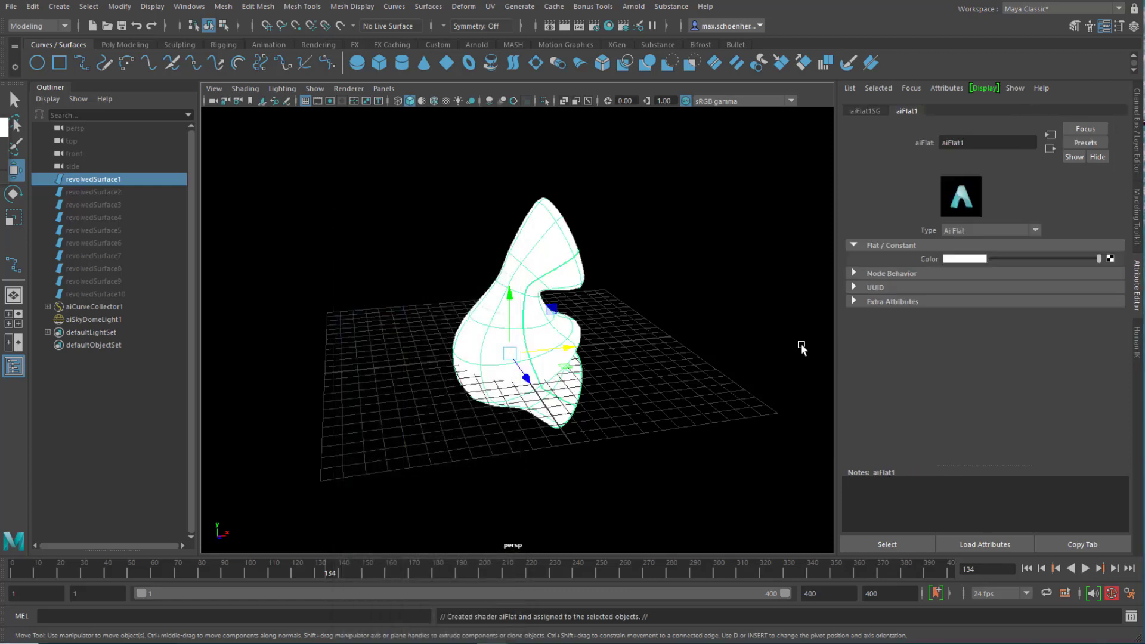
mouse_move(1100, 260)
left_mouse_down()
mouse_move(1009, 262)
mouse_move(998, 278)
left_mouse_up()
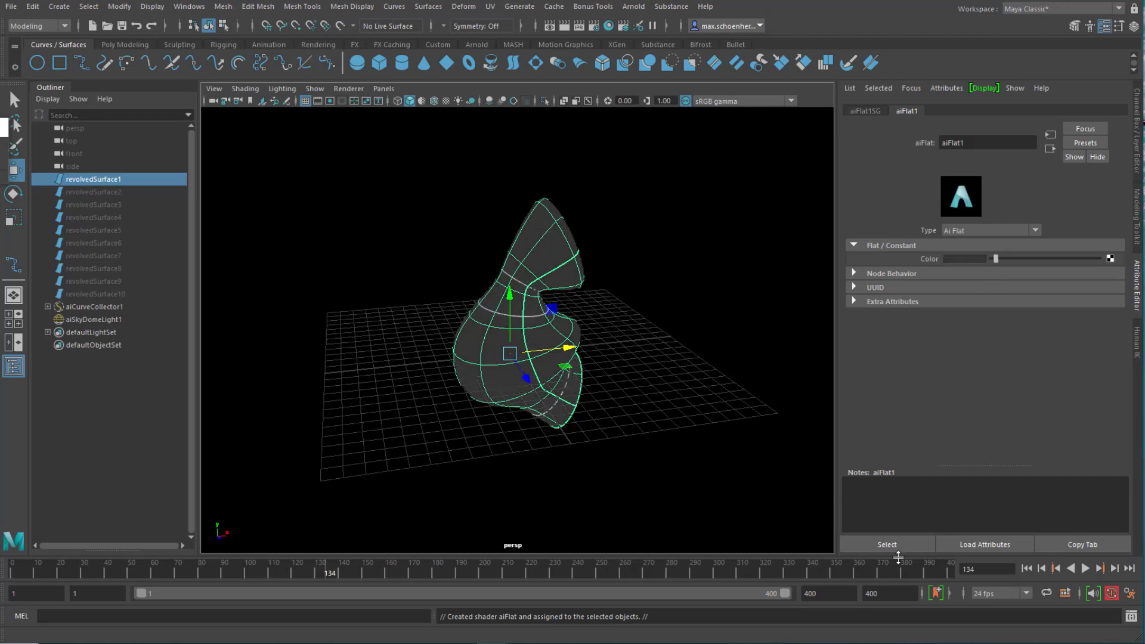
left_click(897, 545)
left_click_drag(802, 501, 716, 465, "alt")
left_click_drag(658, 430, 664, 442, "alt")
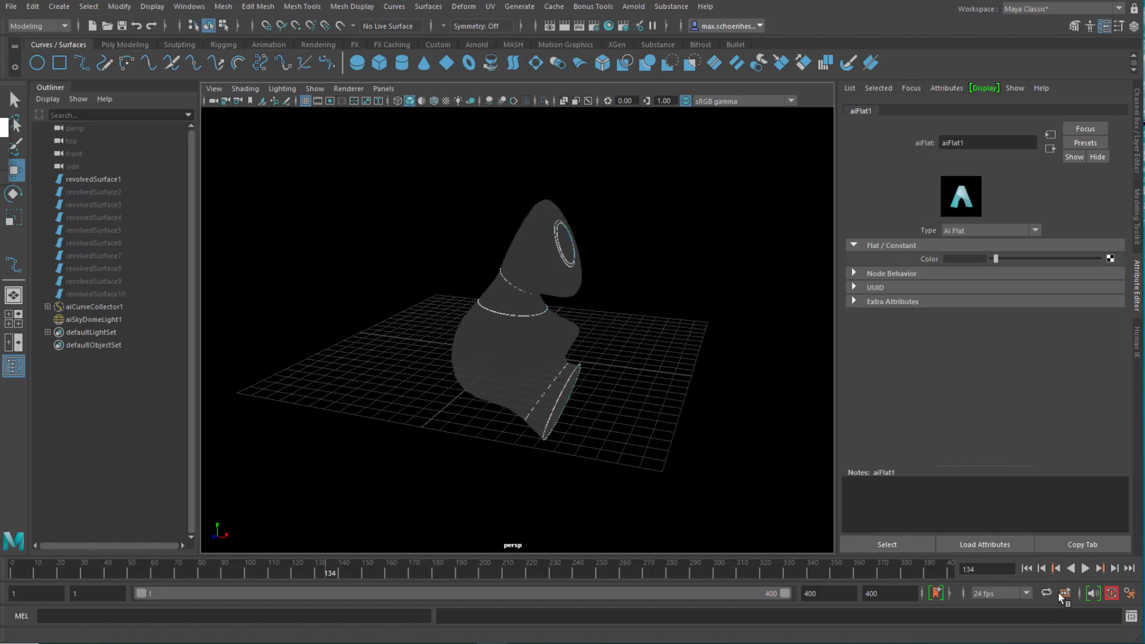